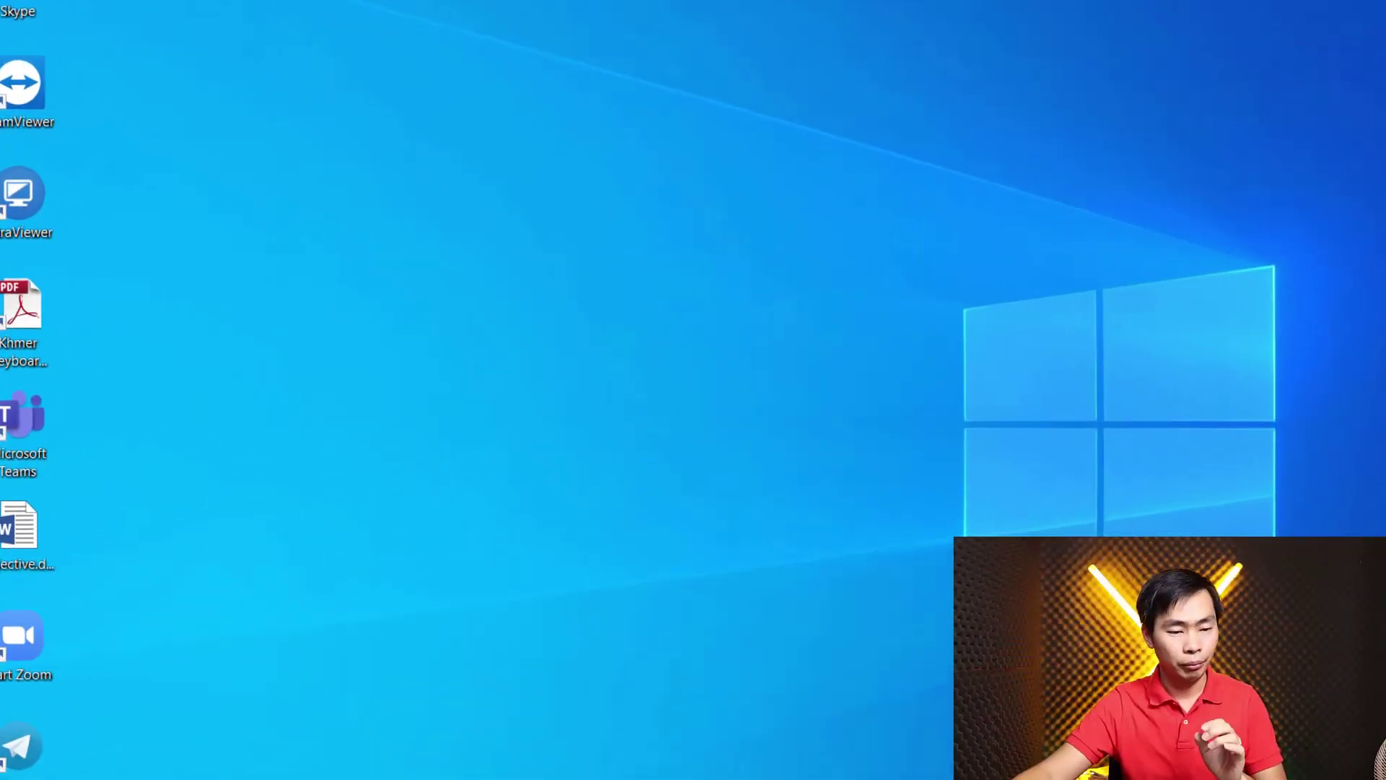
Step: Launch Camtasia Recorder 2020 from the Start menu and drag its toolbar toward screen centre
{"action": "key", "text": "super"}
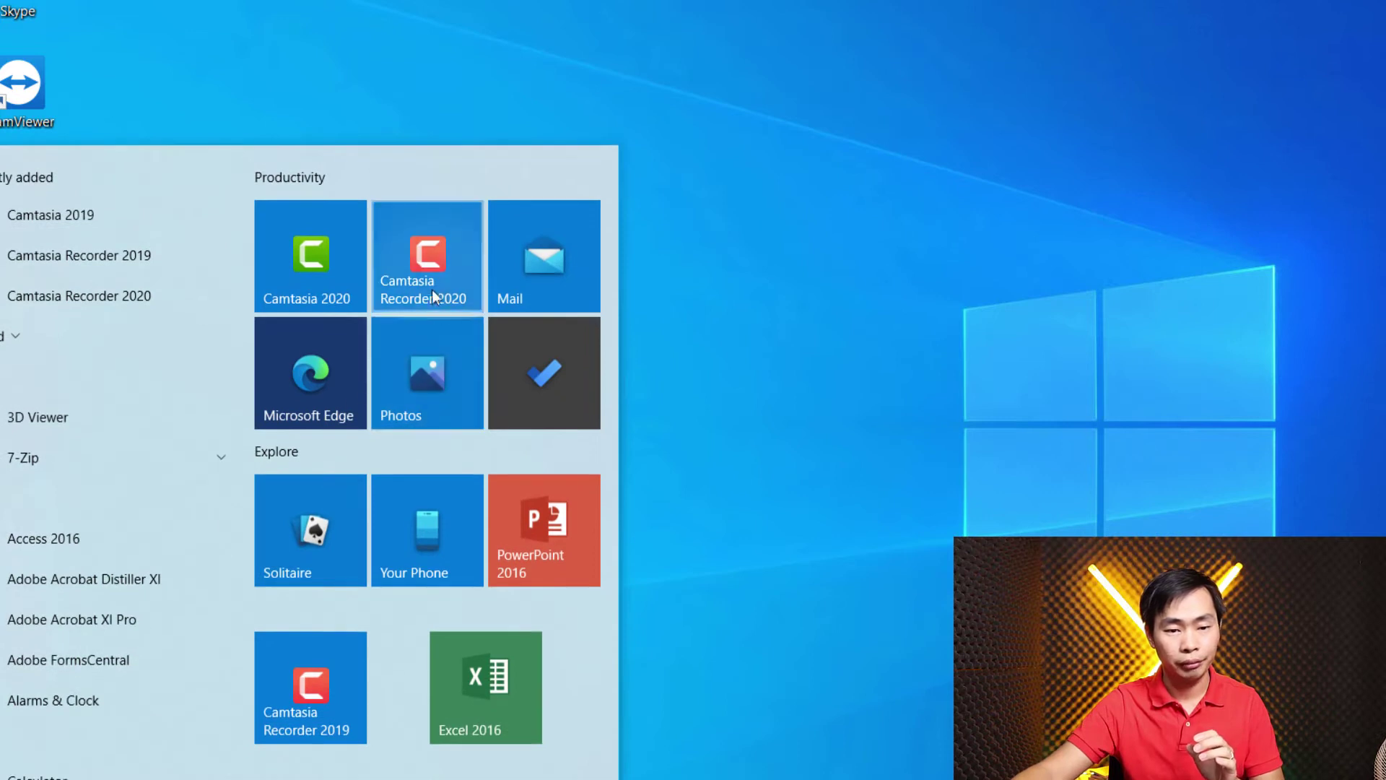
{"action": "left_click", "coordinate": [432, 288]}
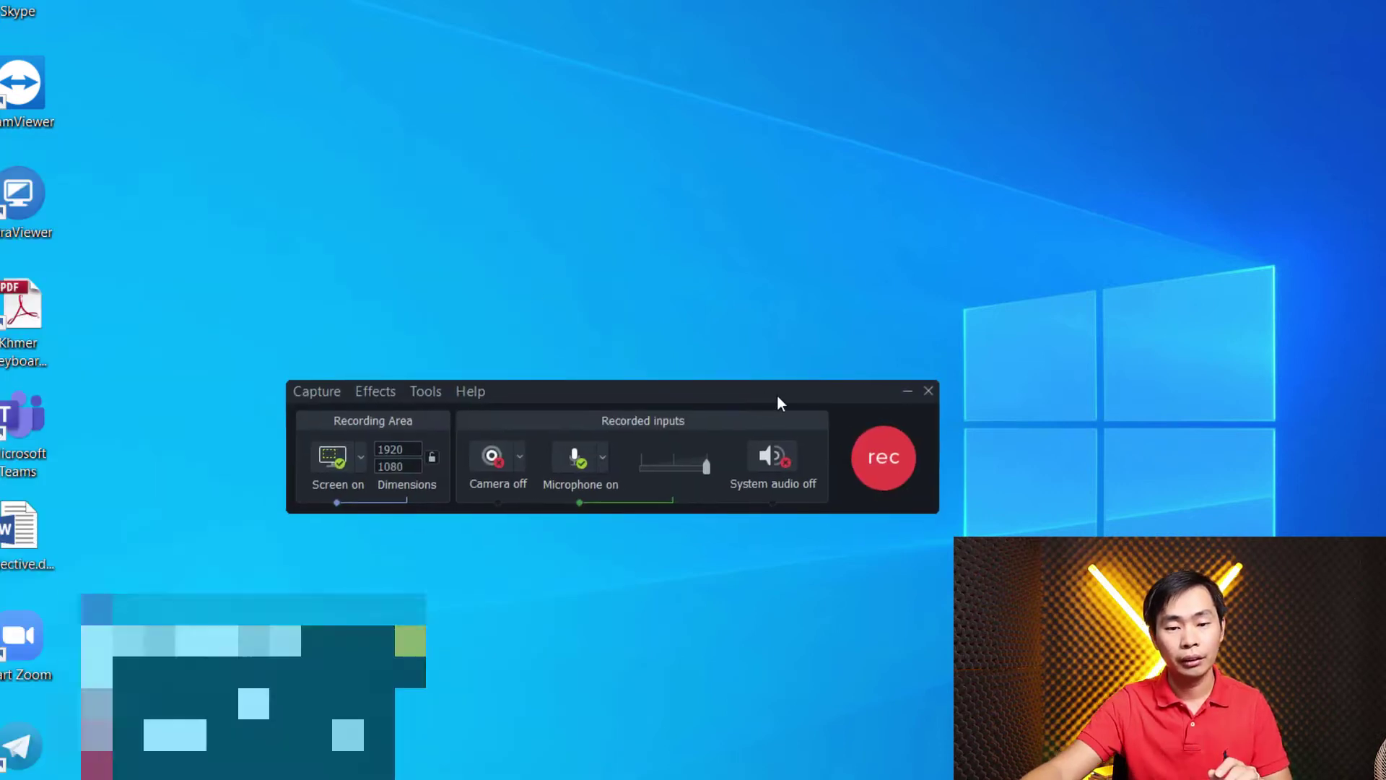
{"action": "mouse_move", "coordinate": [776, 395]}
{"action": "left_mouse_down"}
{"action": "mouse_move", "coordinate": [924, 374]}
{"action": "mouse_move", "coordinate": [879, 385]}
{"action": "left_mouse_up"}
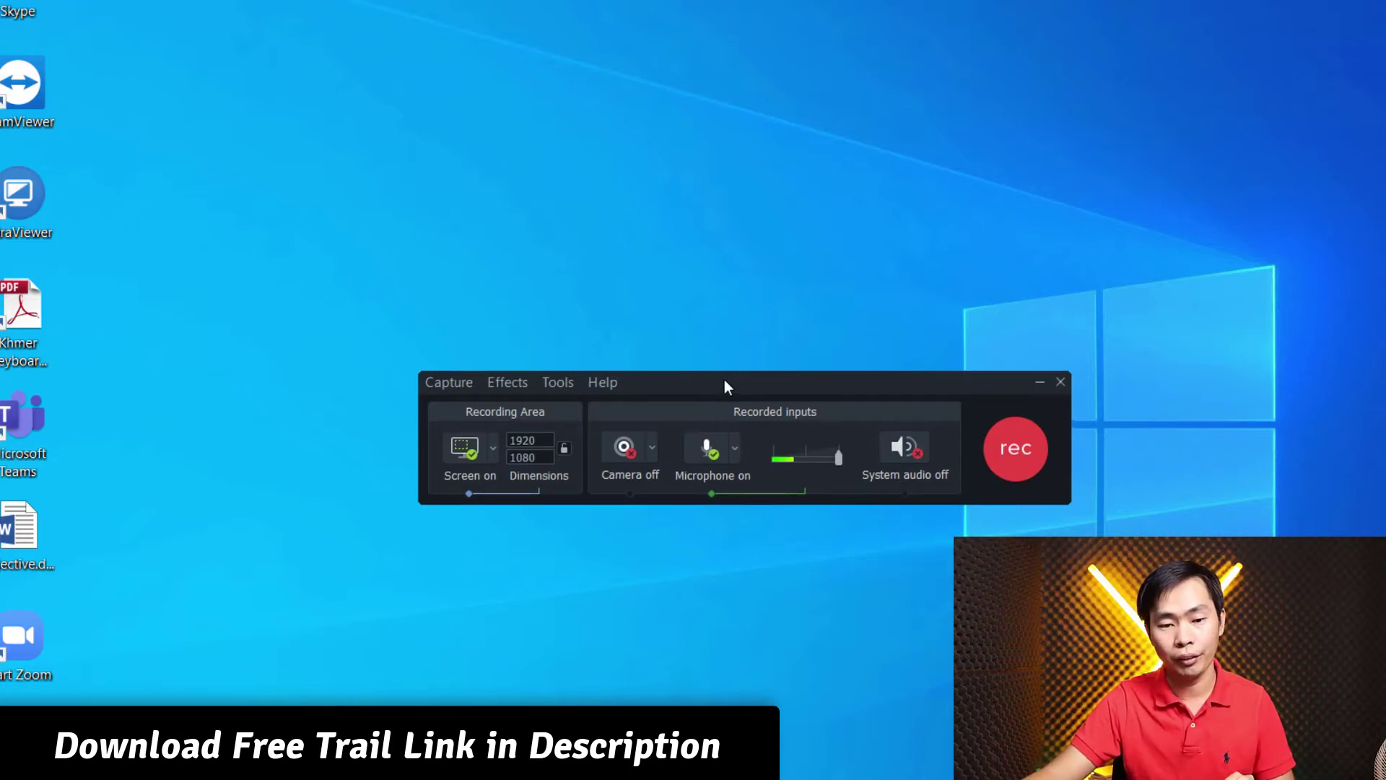
{"action": "left_click_drag", "start_coordinate": [724, 379], "coordinate": [720, 377]}
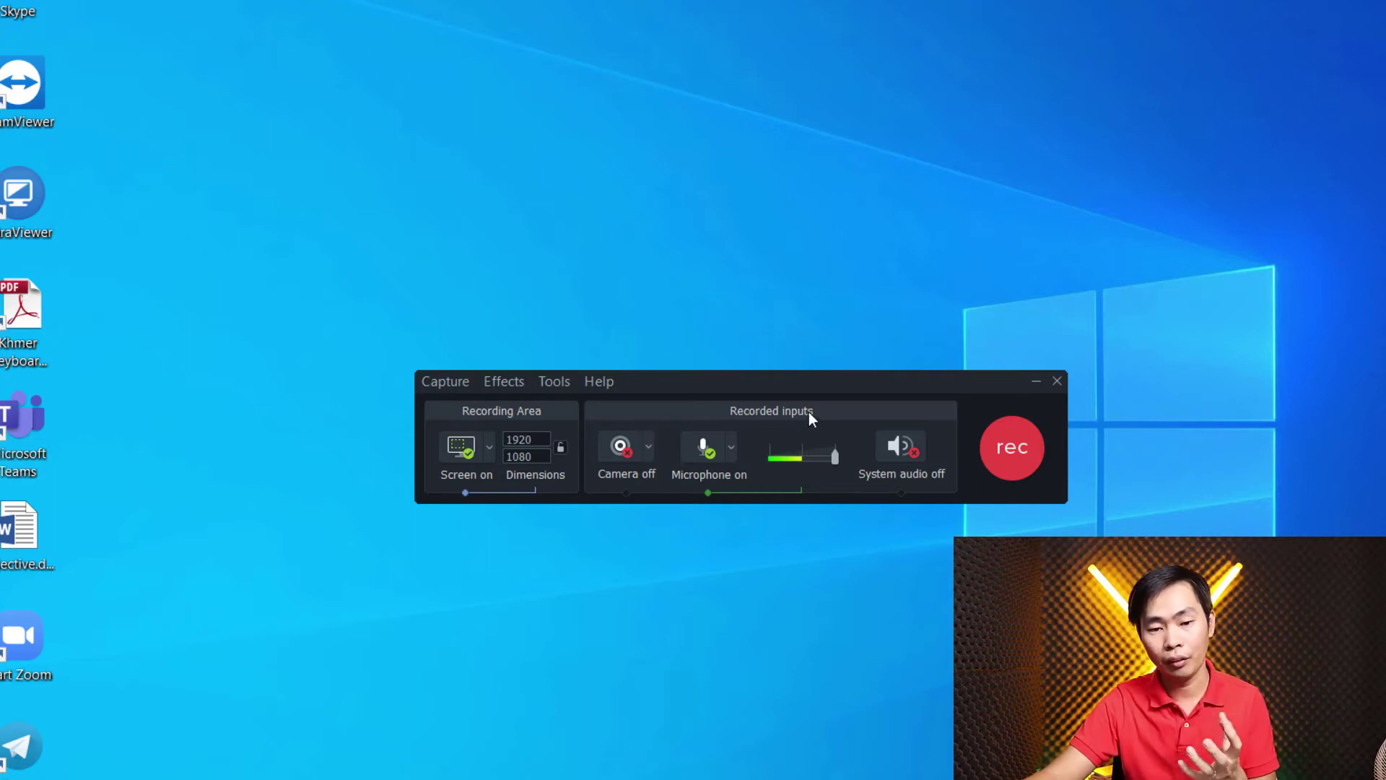
Step: Choose the Full Screen (1920x1080) recording area preset
{"action": "left_click", "coordinate": [489, 453]}
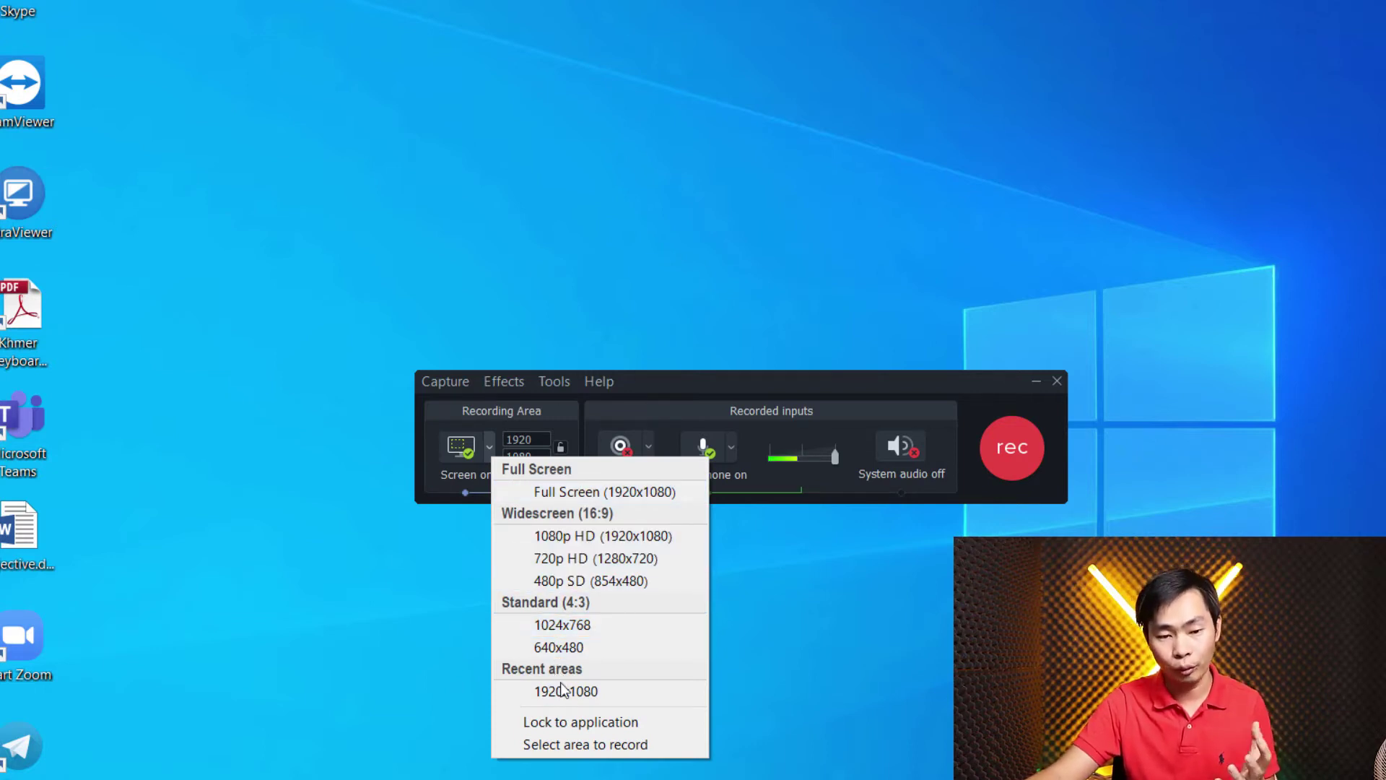
{"action": "left_click", "coordinate": [586, 492]}
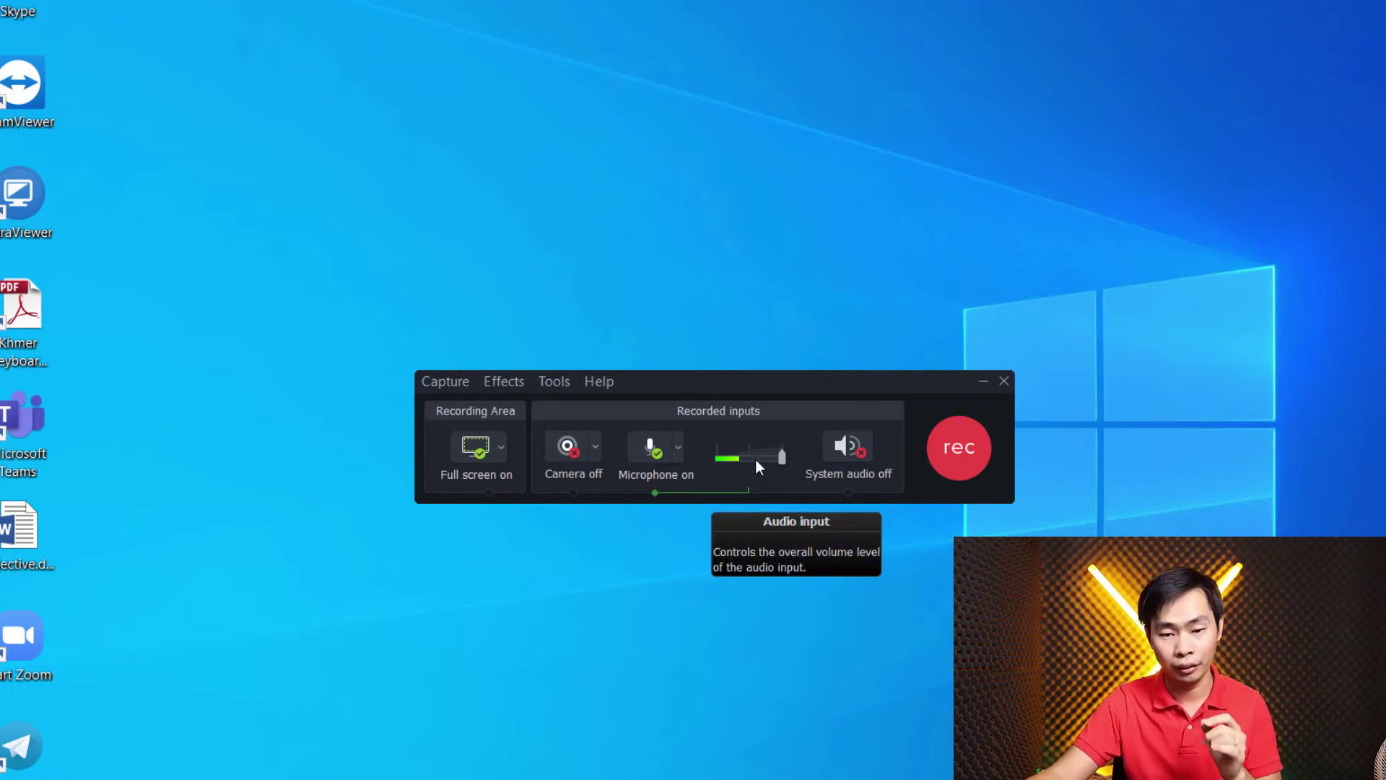
{"action": "left_click", "coordinate": [596, 448]}
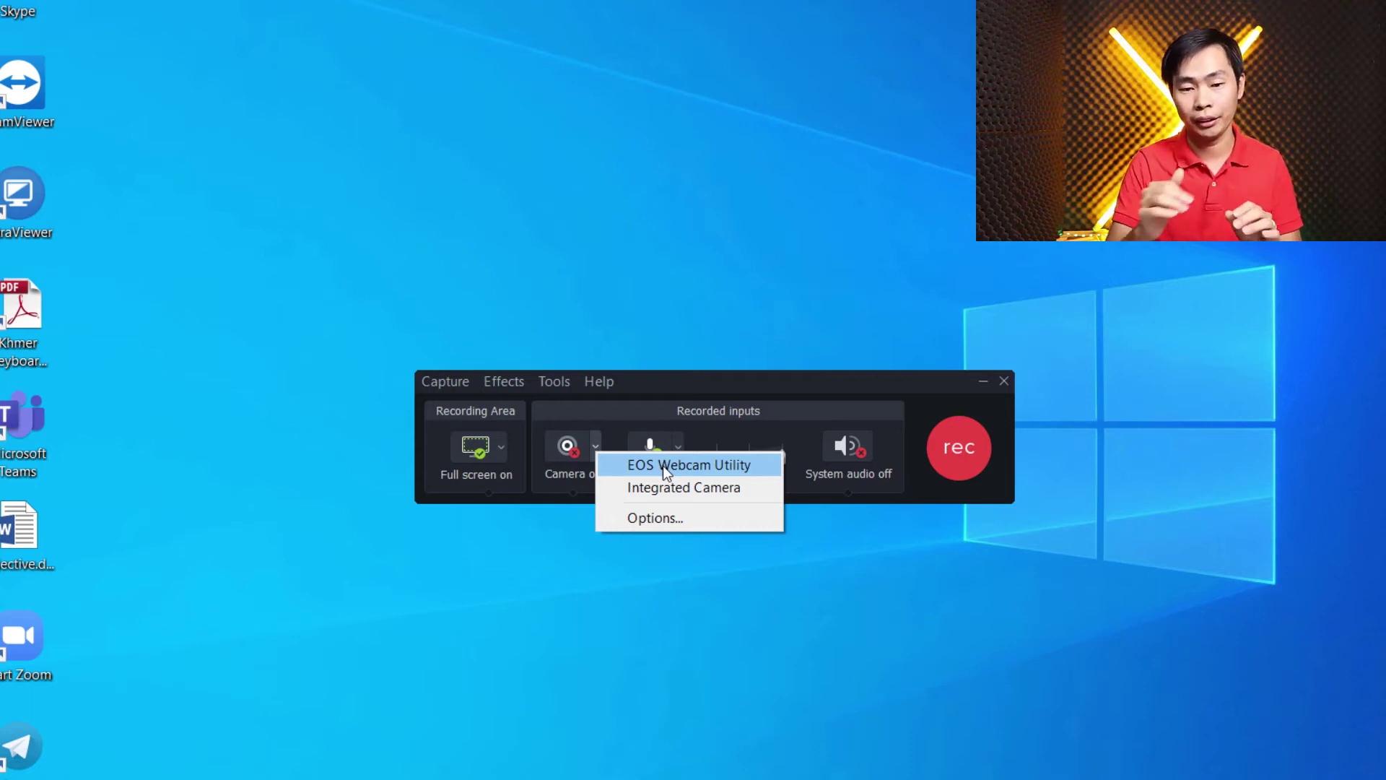
{"action": "left_click", "coordinate": [699, 401]}
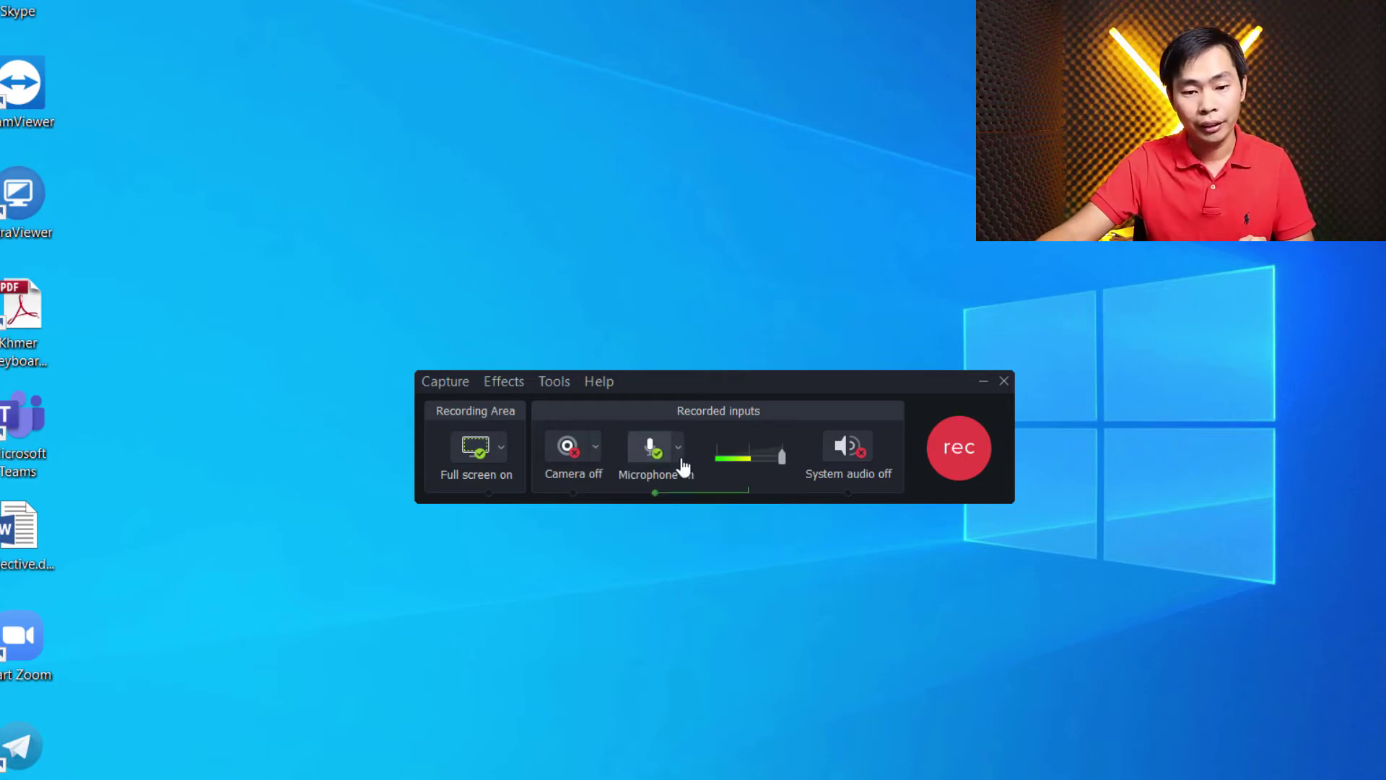
Step: Select Yeti Stereo Microphone at maximum volume, toggling system audio on and back off
{"action": "left_click", "coordinate": [681, 451]}
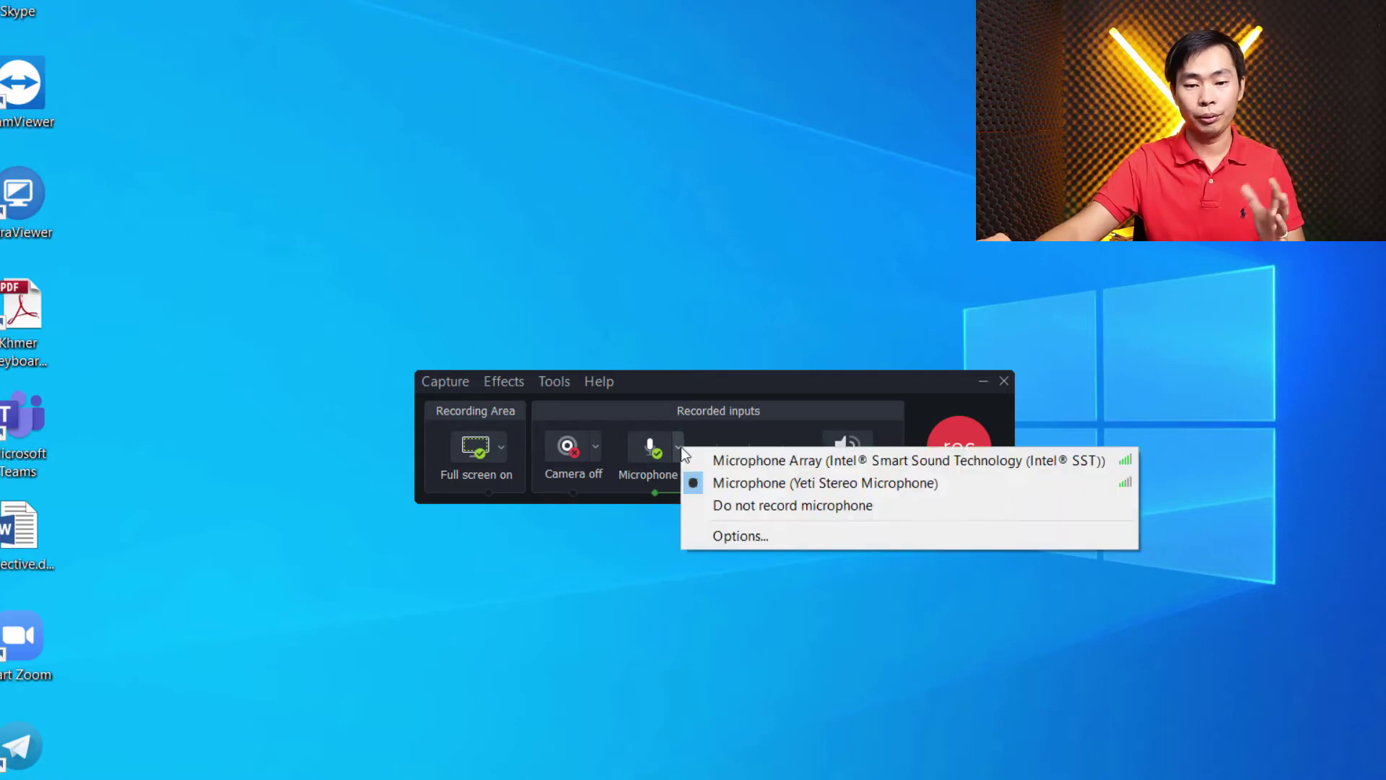
{"action": "left_click", "coordinate": [726, 482]}
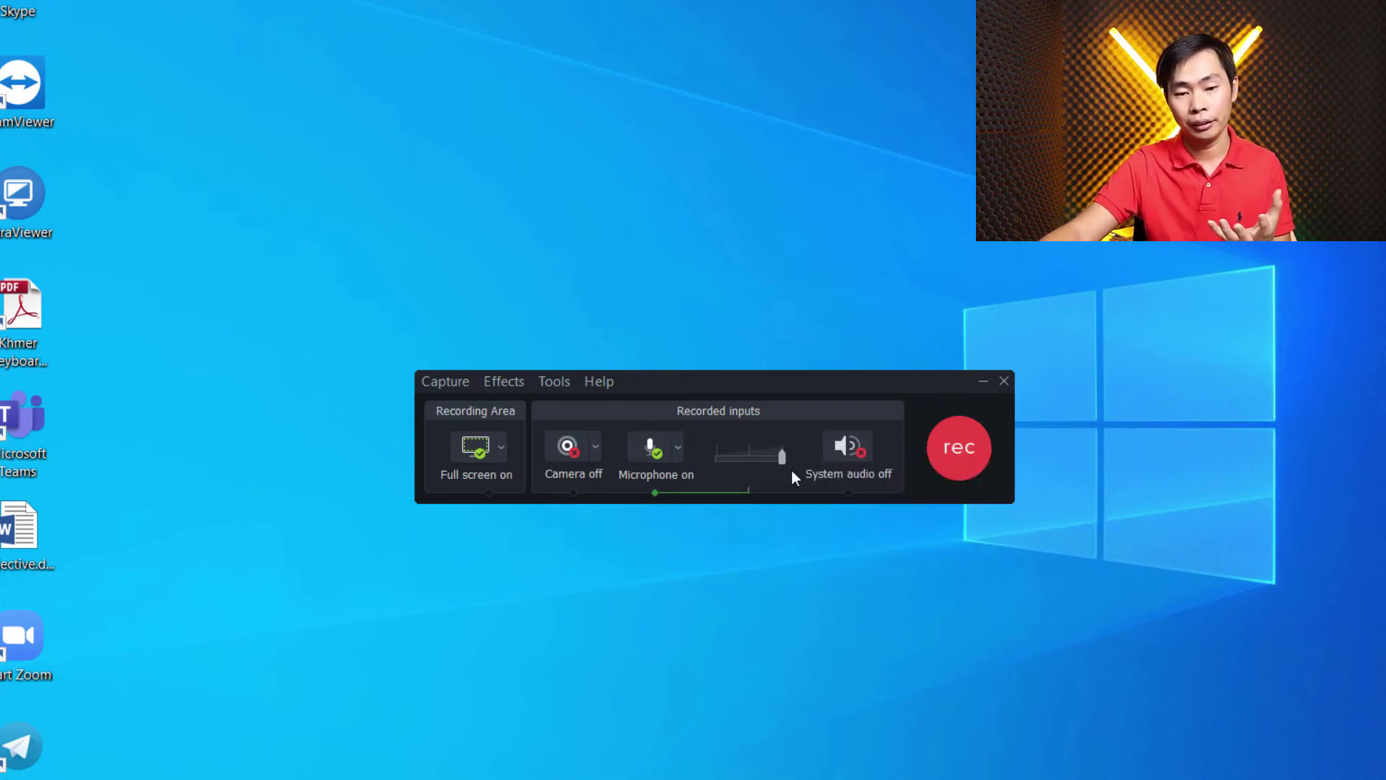
{"action": "left_click_drag", "start_coordinate": [759, 456], "coordinate": [782, 456]}
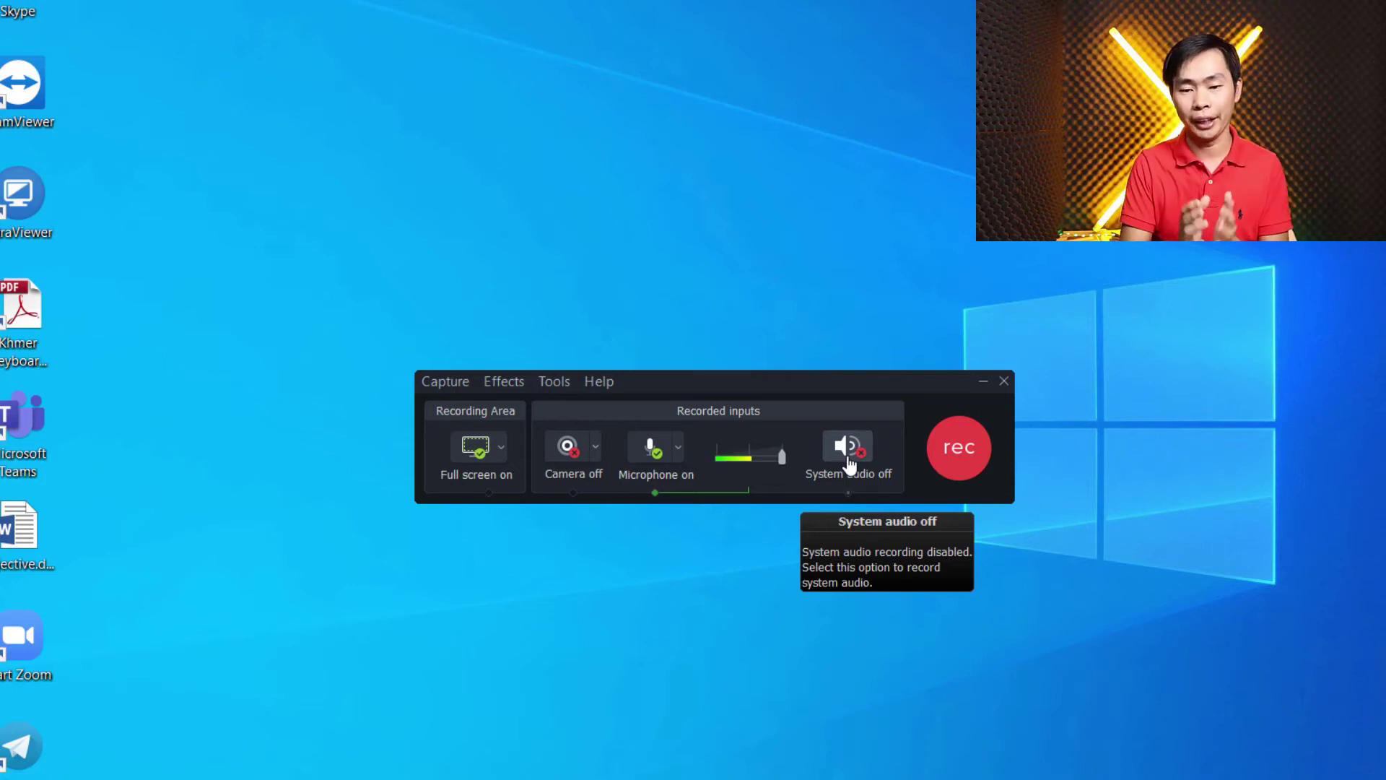
{"action": "left_click", "coordinate": [851, 464]}
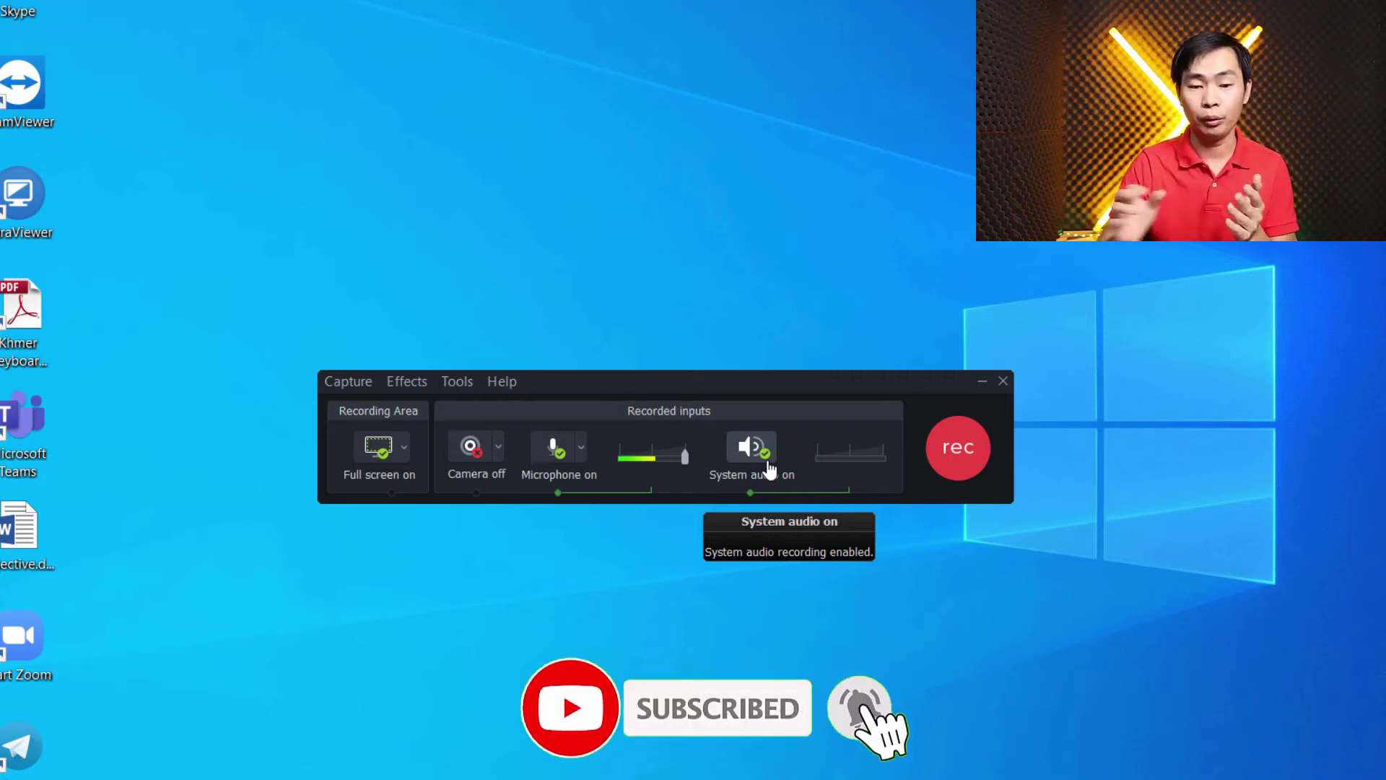
{"action": "left_click", "coordinate": [755, 452]}
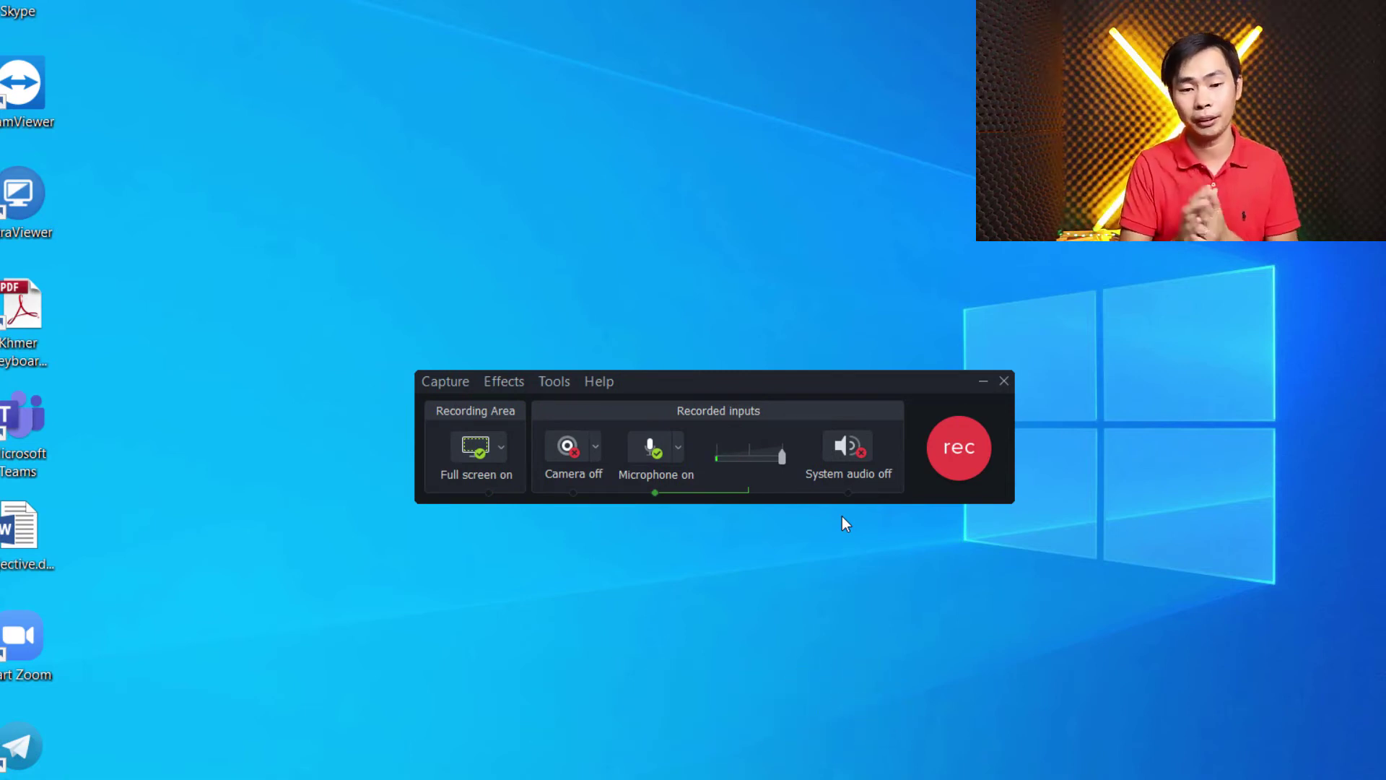
Step: Open File options from the General tab of Tools > Options
{"action": "left_click", "coordinate": [519, 382]}
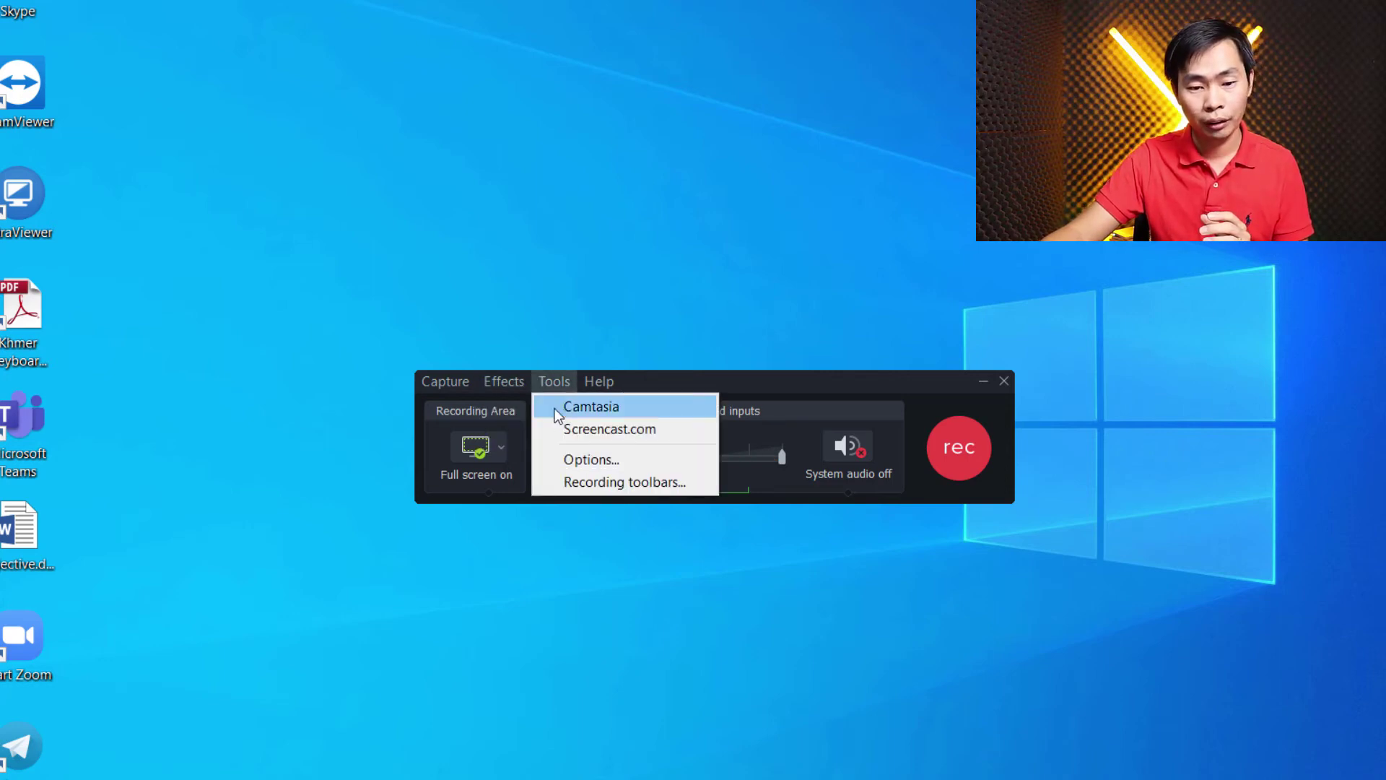
{"action": "left_click", "coordinate": [608, 463]}
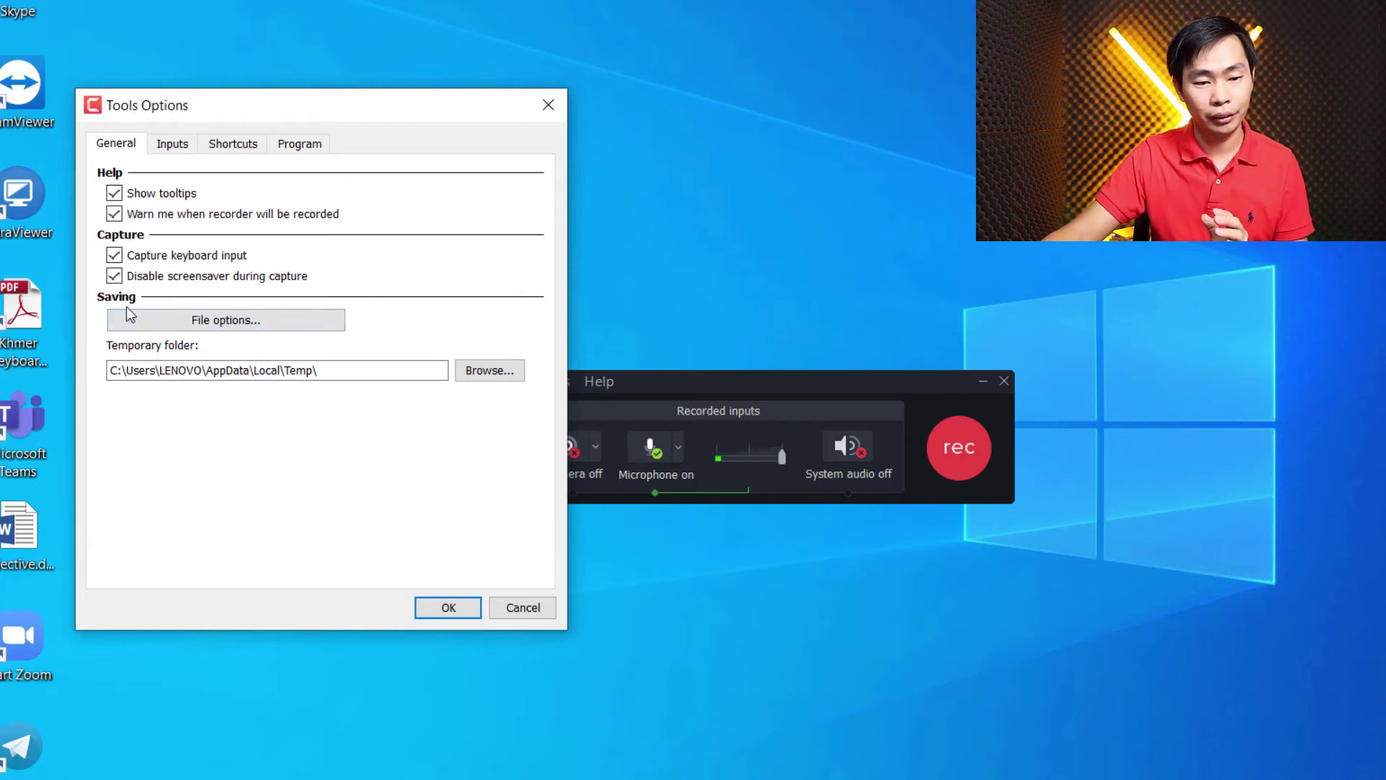
{"action": "left_click", "coordinate": [250, 321]}
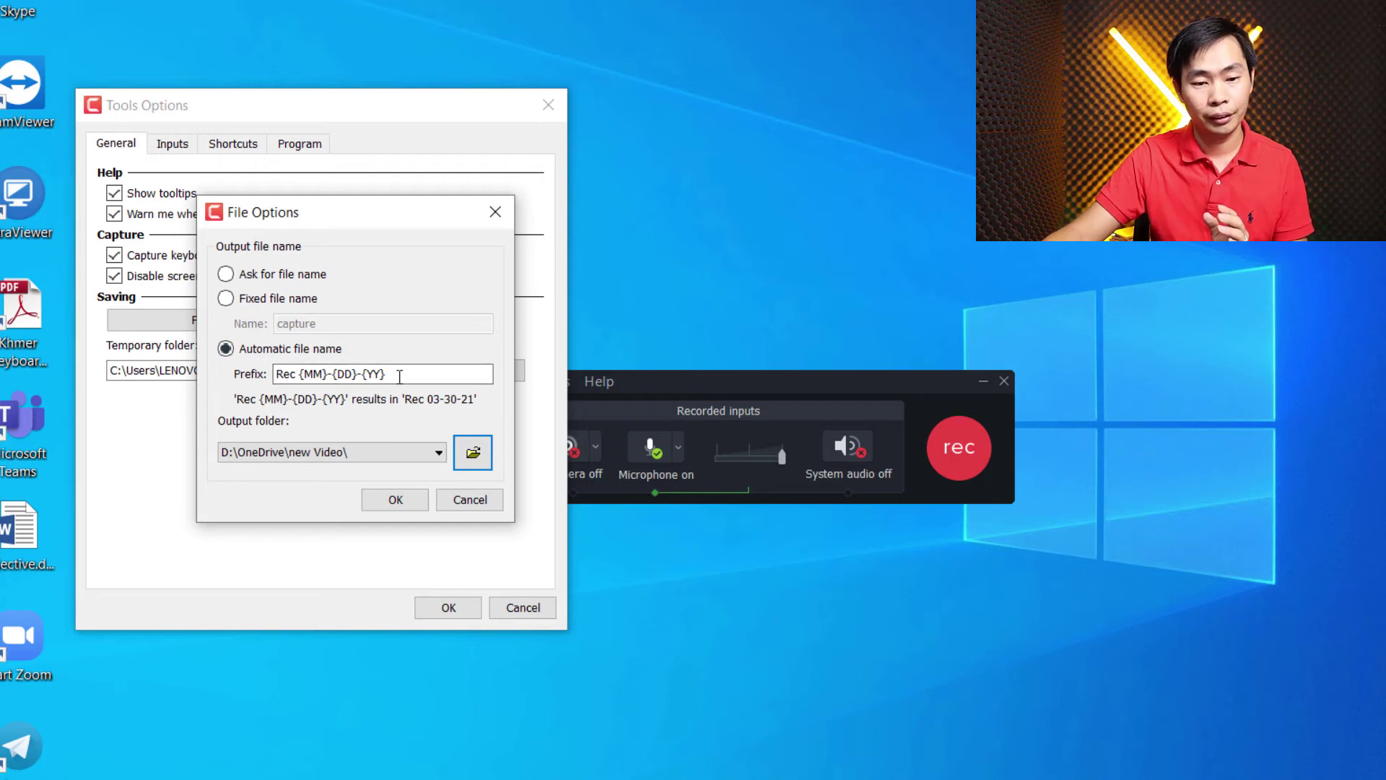
Step: Use automatic Rec {MM}-{DD}-{YY} naming into the new Video folder, then view Inputs
{"action": "left_click_drag", "start_coordinate": [386, 373], "coordinate": [275, 375]}
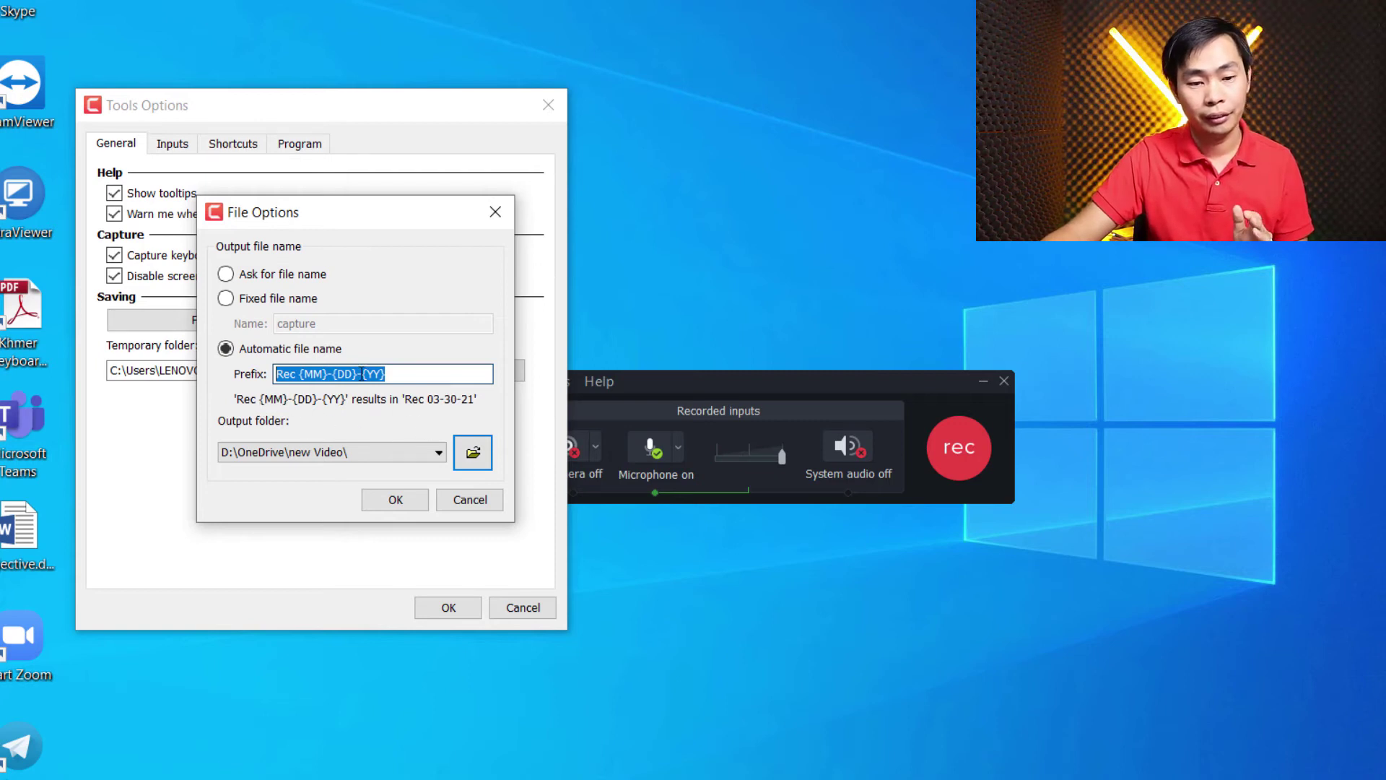
{"action": "left_click", "coordinate": [319, 374]}
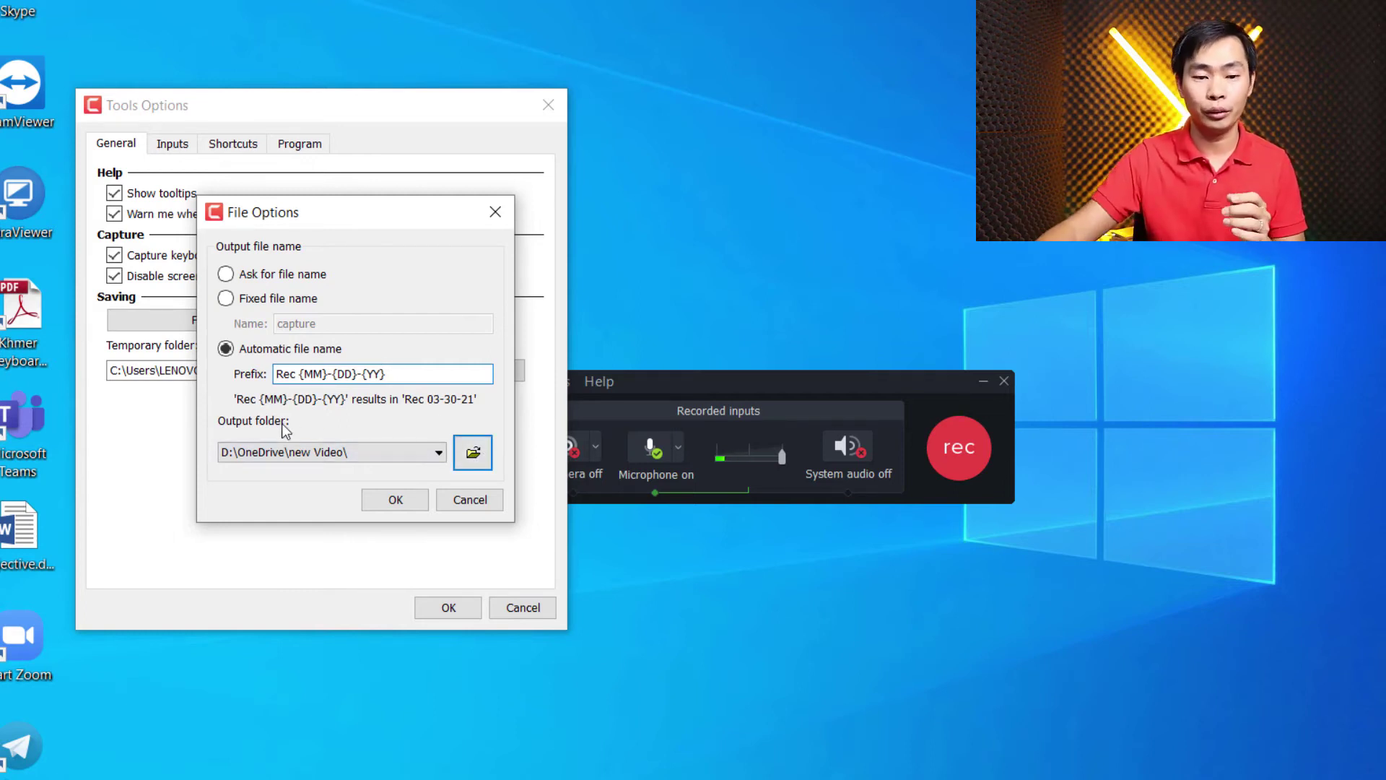
{"action": "left_click", "coordinate": [474, 455]}
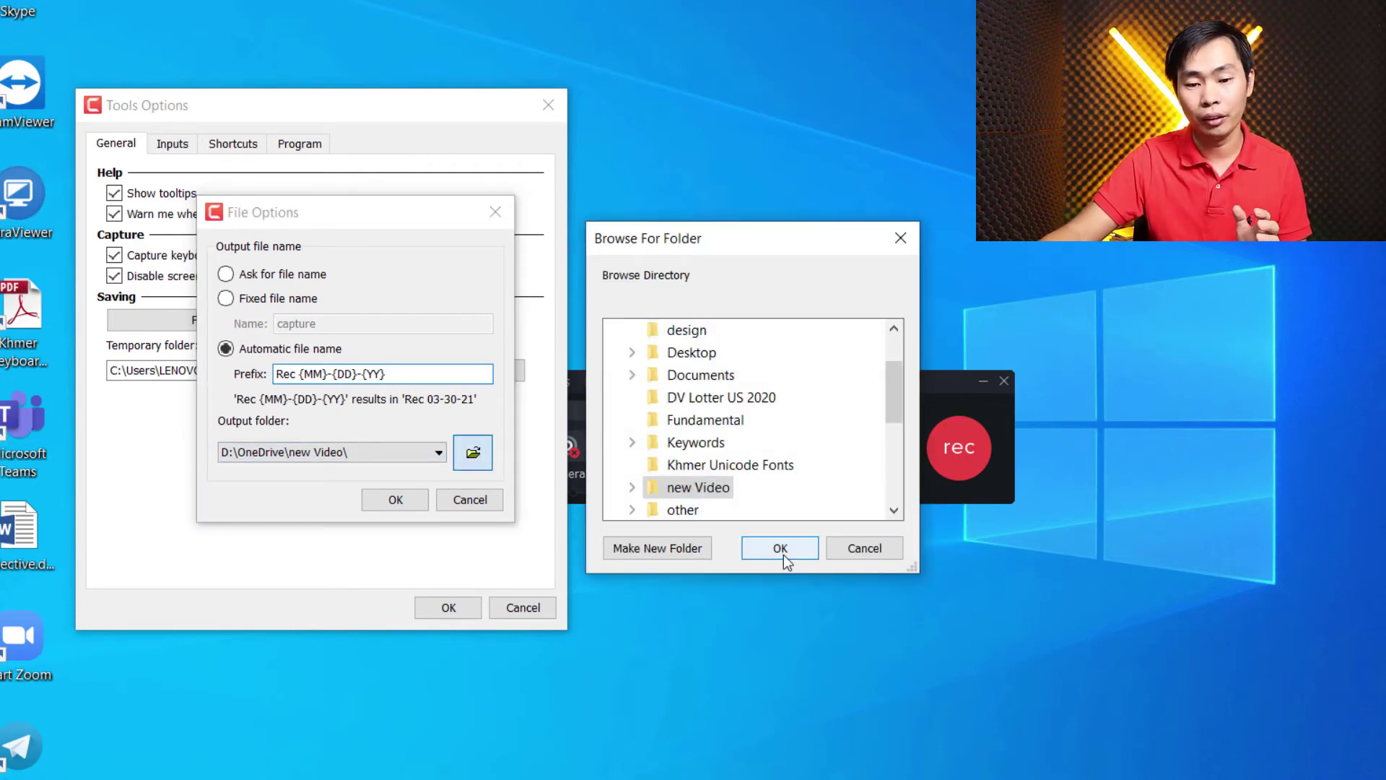
{"action": "left_click", "coordinate": [781, 551]}
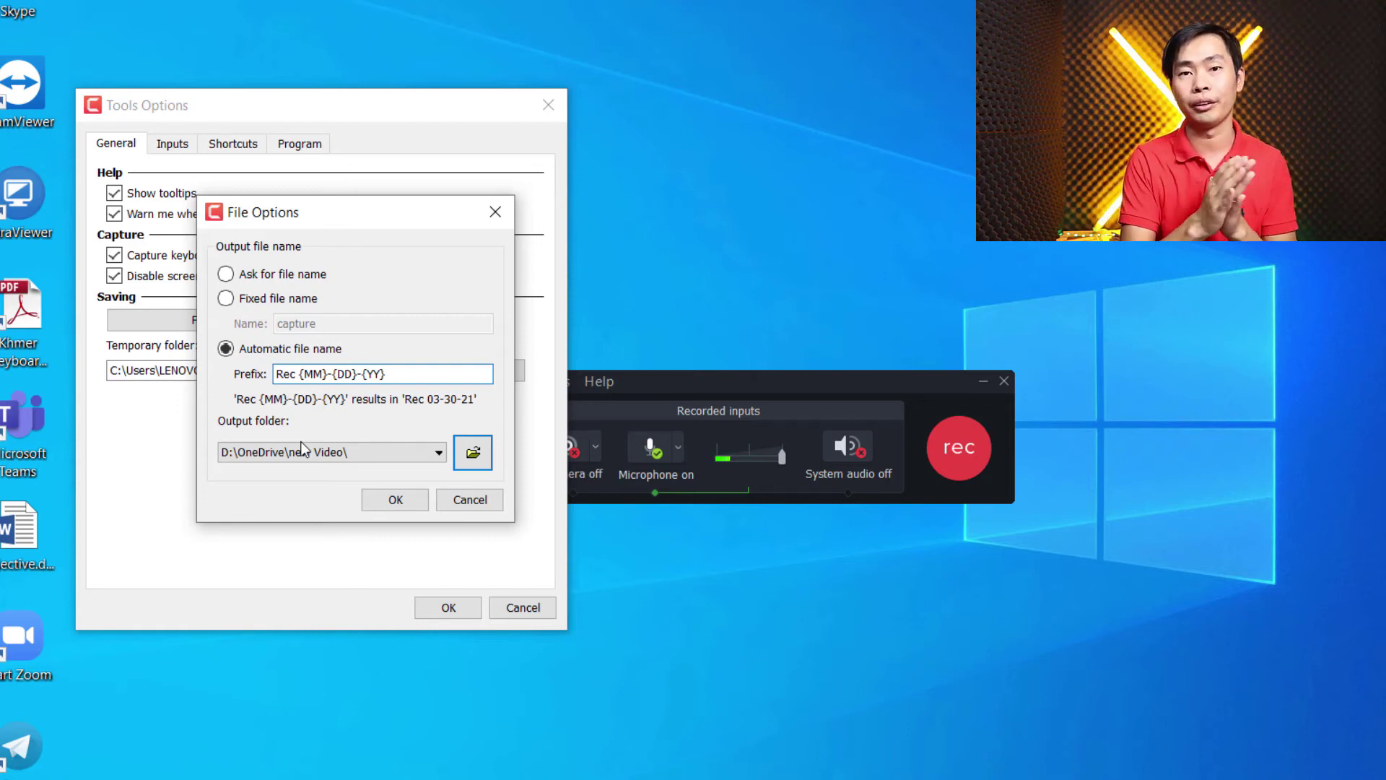
{"action": "left_click", "coordinate": [392, 503]}
{"action": "left_click", "coordinate": [172, 143]}
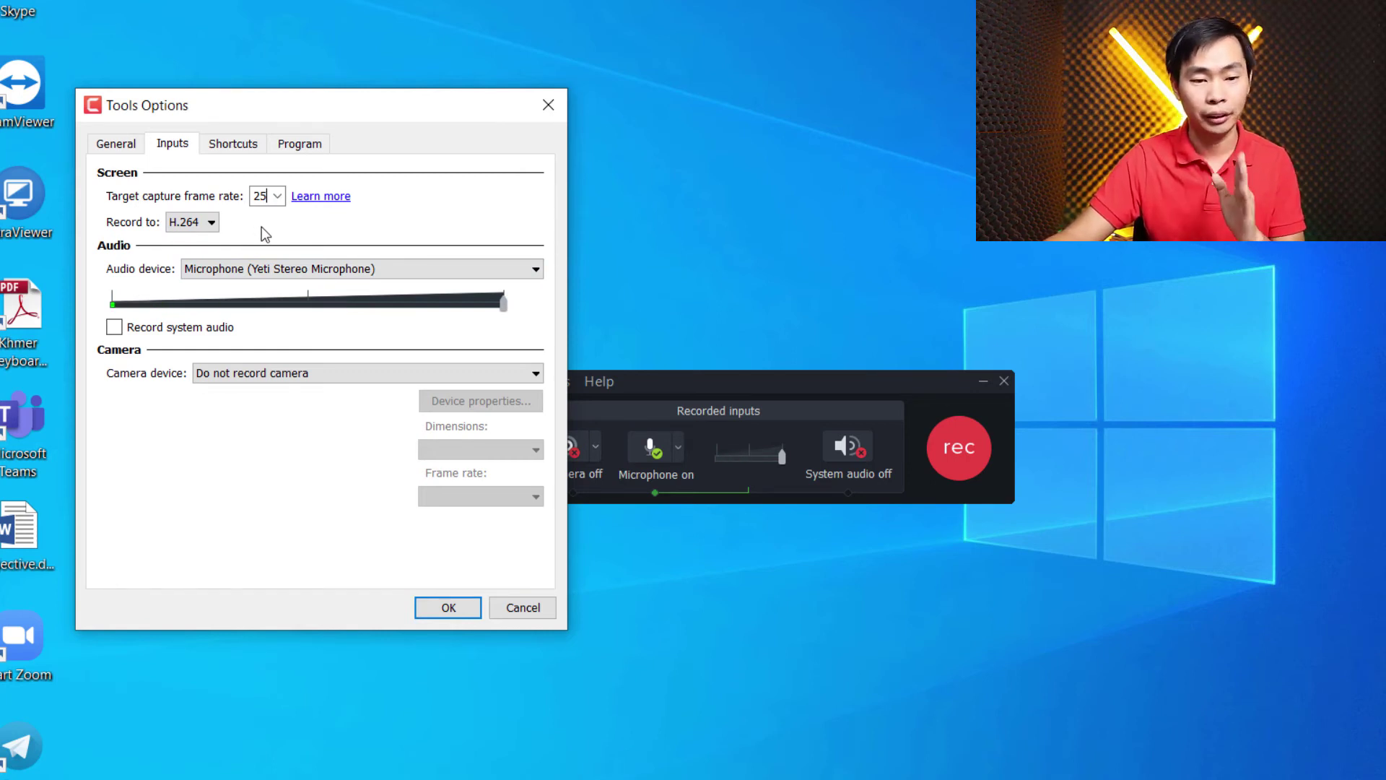
Step: Compare the TSC2 and H.264 Record-to formats and keep H.264
{"action": "left_click", "coordinate": [206, 224]}
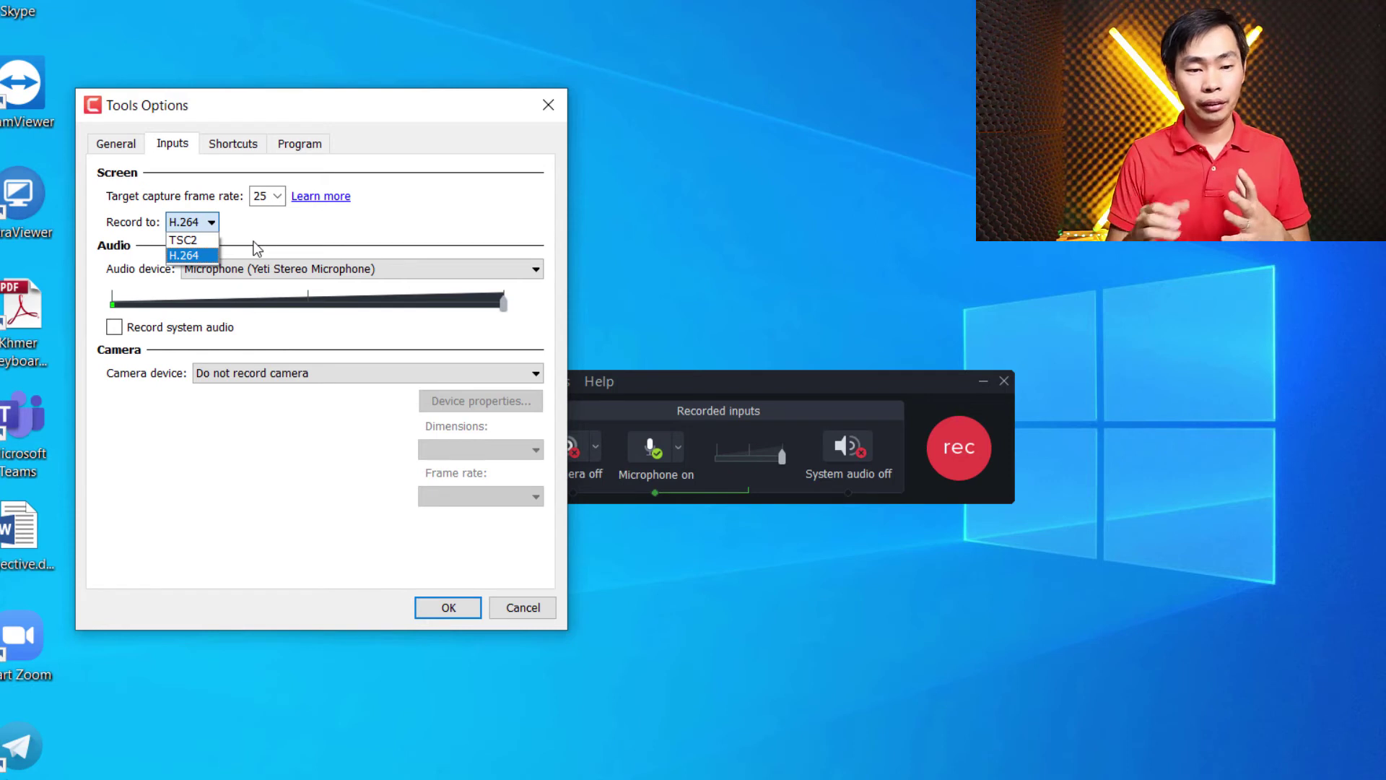
{"action": "key", "text": "Up"}
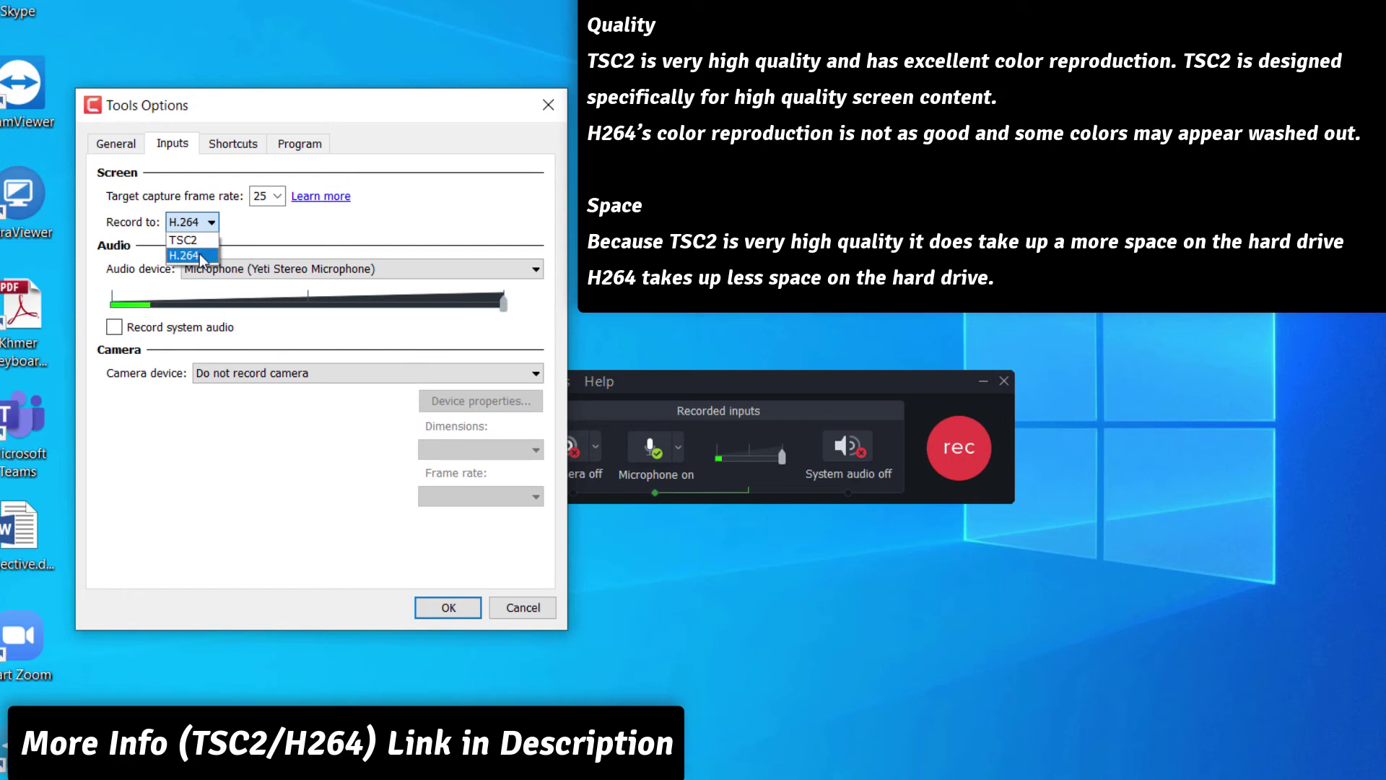
{"action": "left_click", "coordinate": [243, 228]}
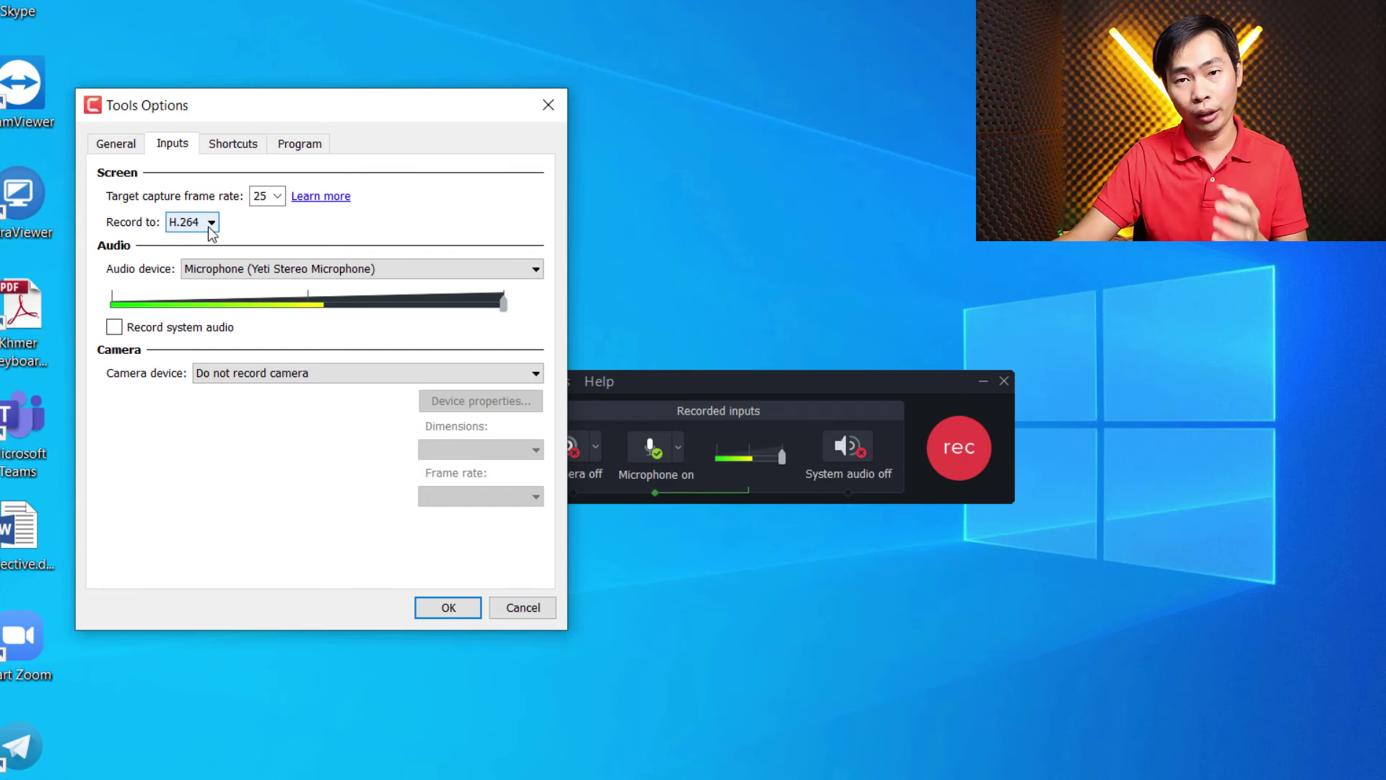
Step: Remove Ctrl from the ScreenDraw shortcut and move on to the Program settings
{"action": "left_click", "coordinate": [257, 149]}
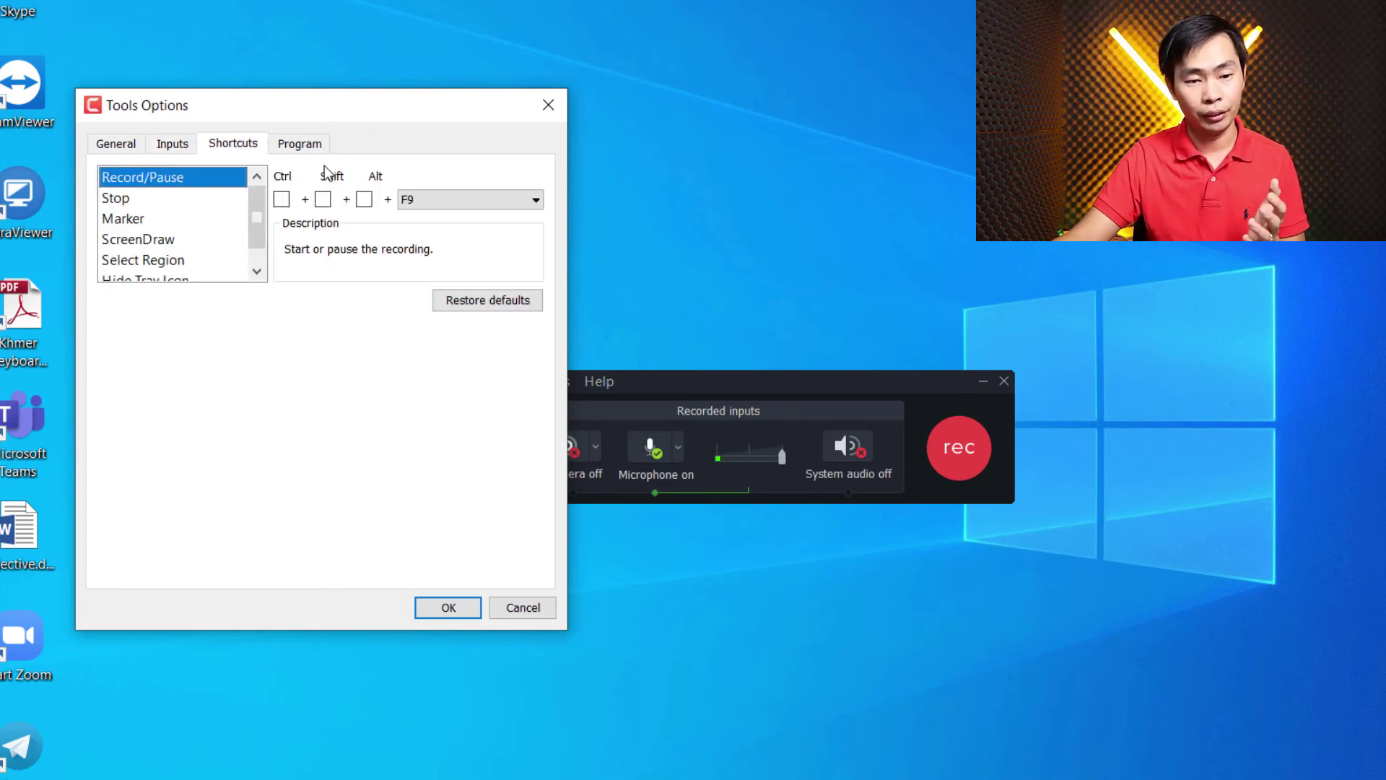
{"action": "left_click", "coordinate": [256, 271]}
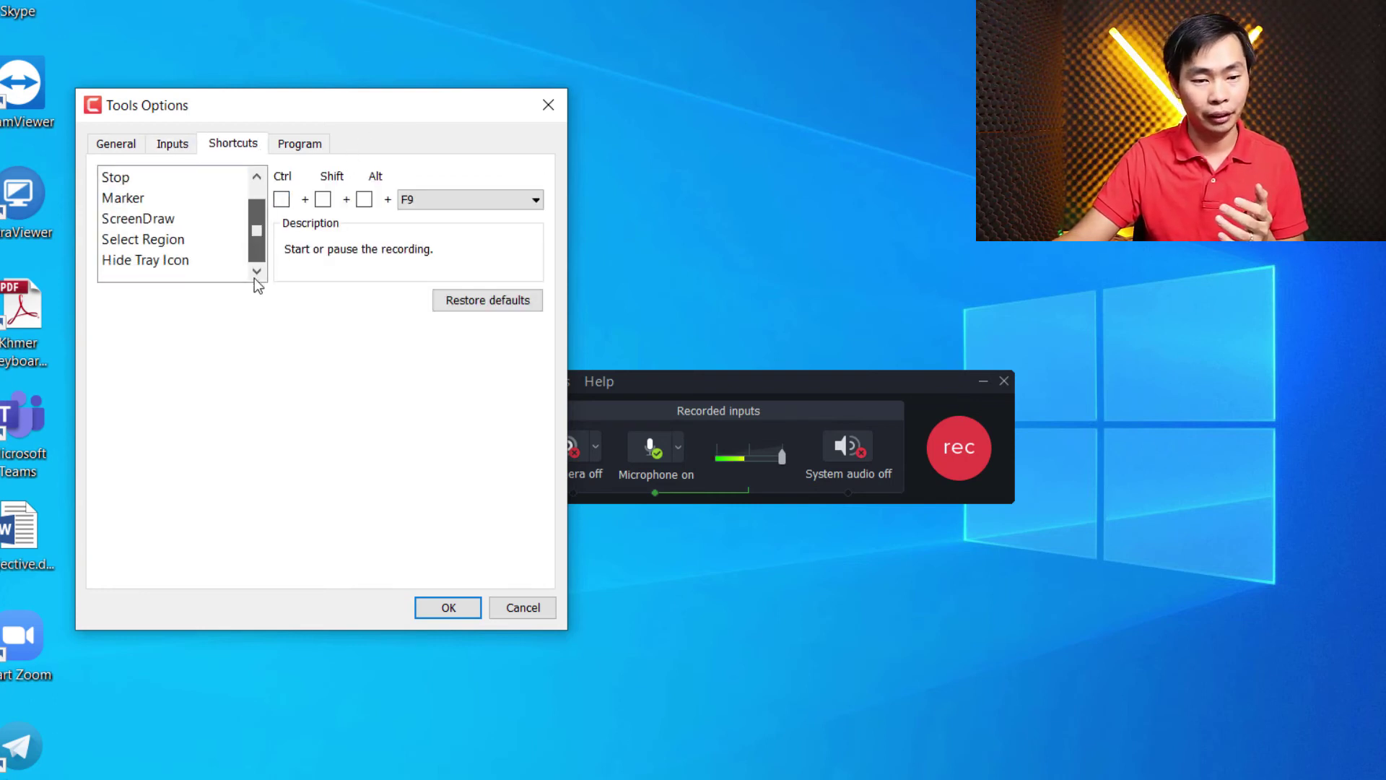
{"action": "left_click", "coordinate": [180, 219]}
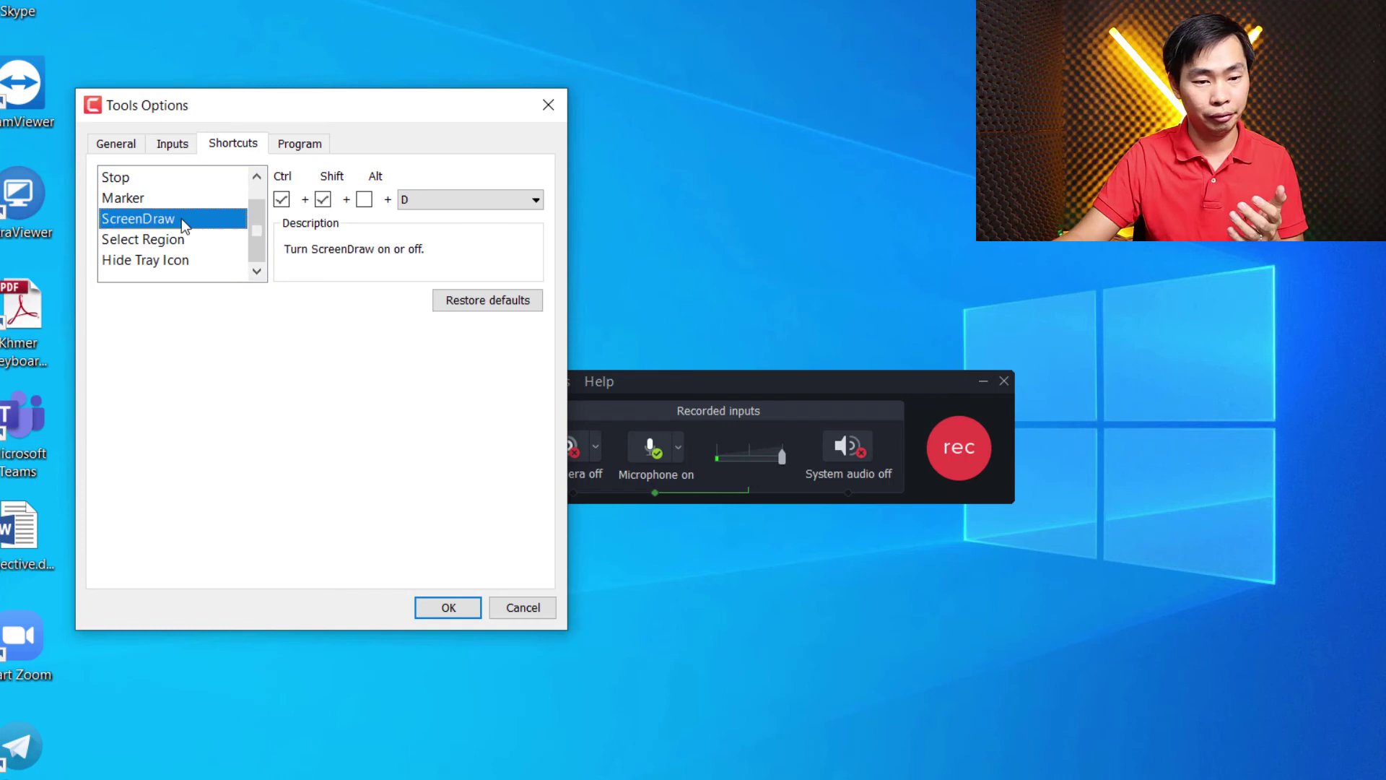
{"action": "left_click", "coordinate": [281, 199]}
{"action": "left_click", "coordinate": [312, 146]}
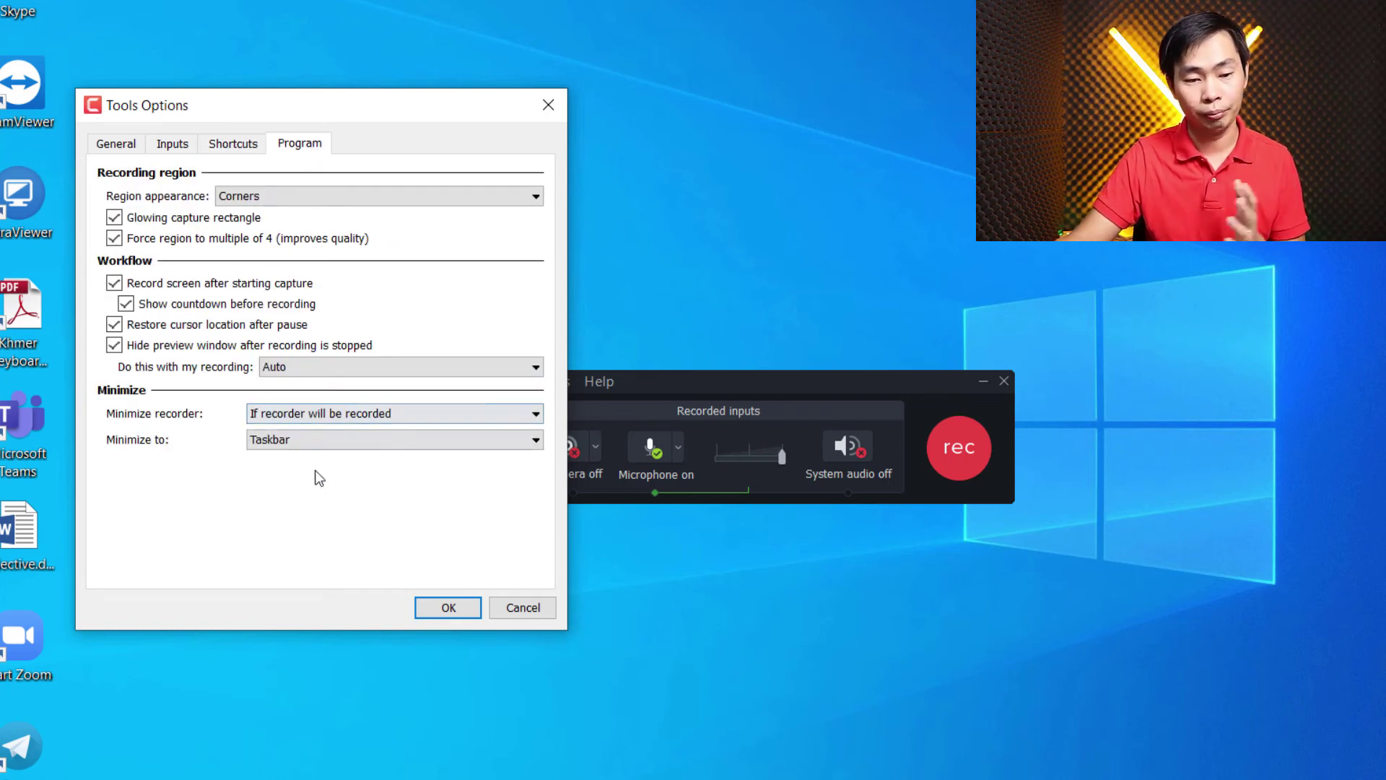
Step: Keep Minimize to set to Taskbar and accept the Tools Options
{"action": "left_click", "coordinate": [299, 433]}
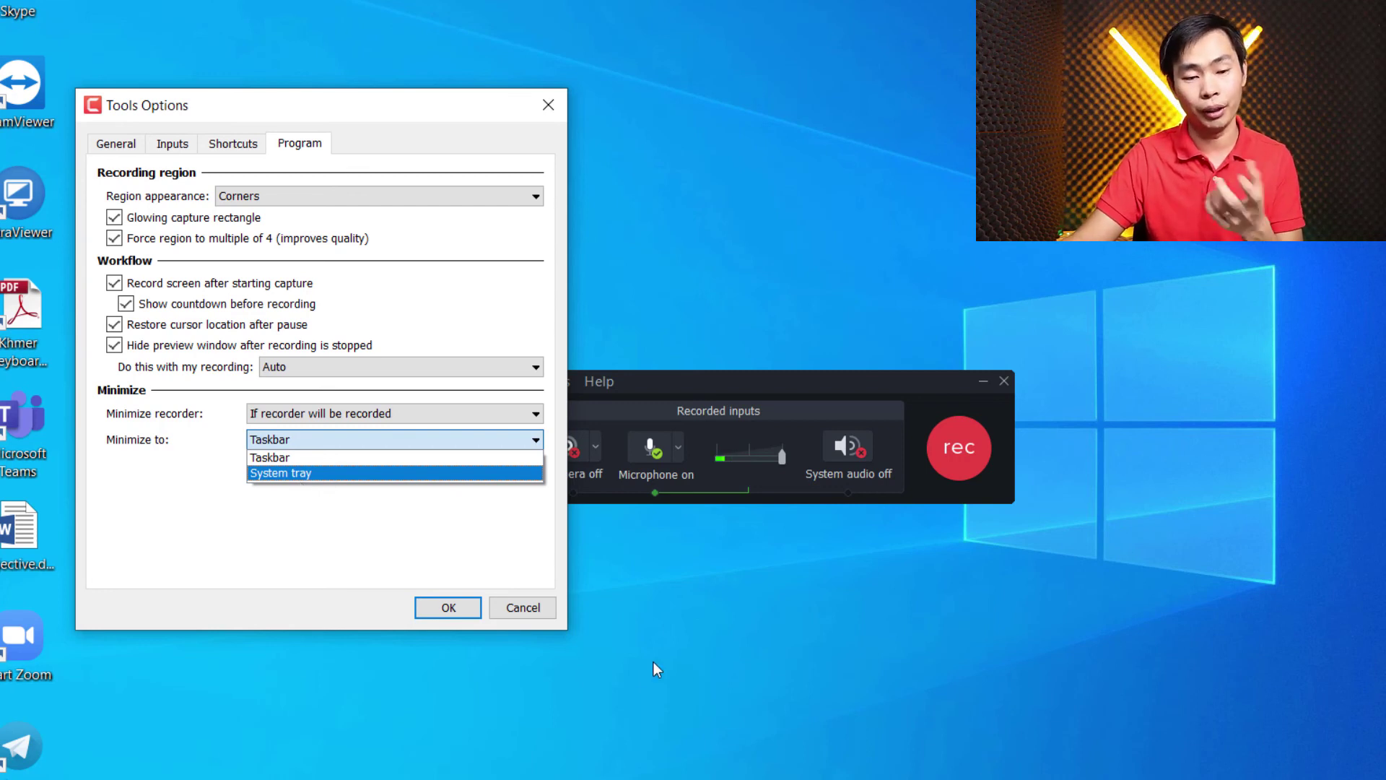
{"action": "left_click", "coordinate": [334, 533]}
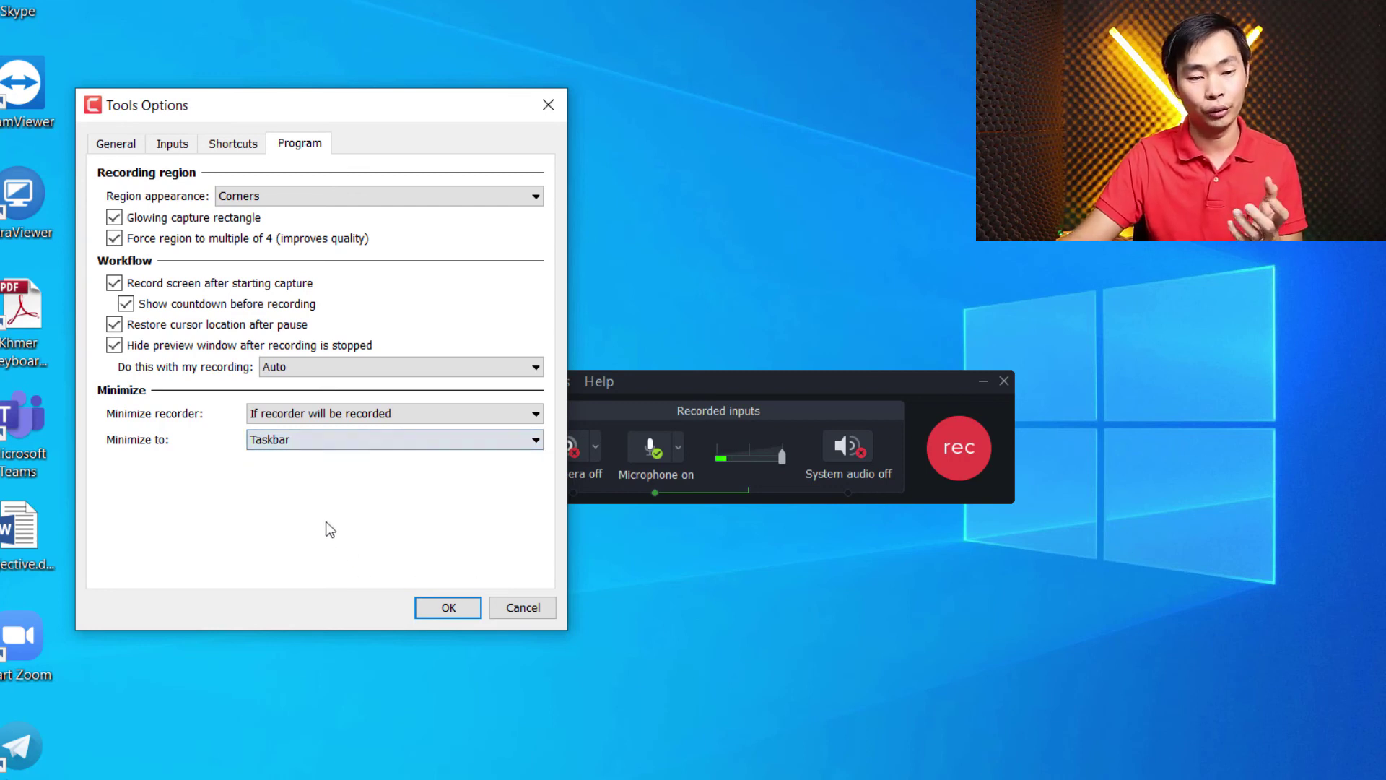
{"action": "left_click", "coordinate": [447, 610]}
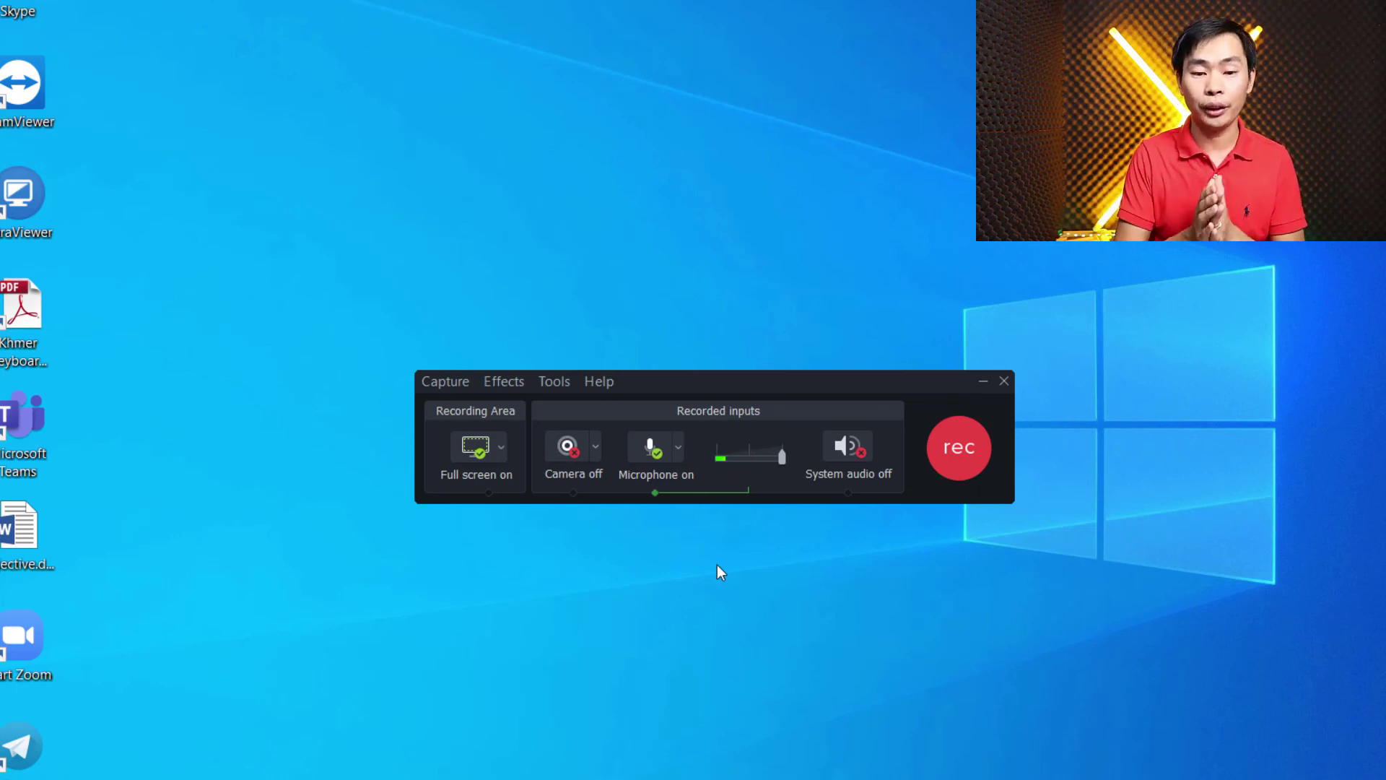
Step: Start the test recording with F9 and drag a selection box across the desktop
{"action": "key", "text": "F9"}
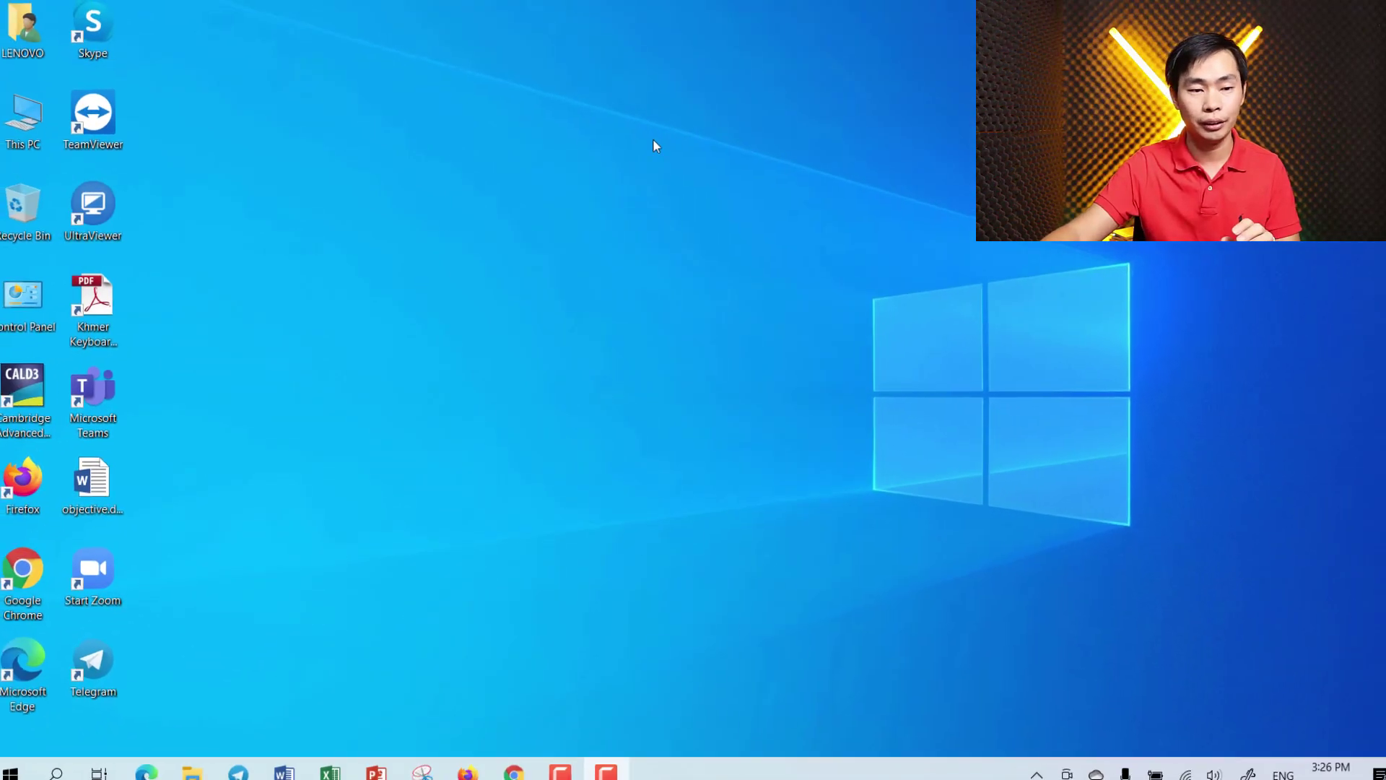
{"action": "mouse_move", "coordinate": [653, 139]}
{"action": "left_mouse_down"}
{"action": "mouse_move", "coordinate": [9, 629]}
{"action": "mouse_move", "coordinate": [16, 710]}
{"action": "left_mouse_up"}
{"action": "left_click", "coordinate": [424, 387]}
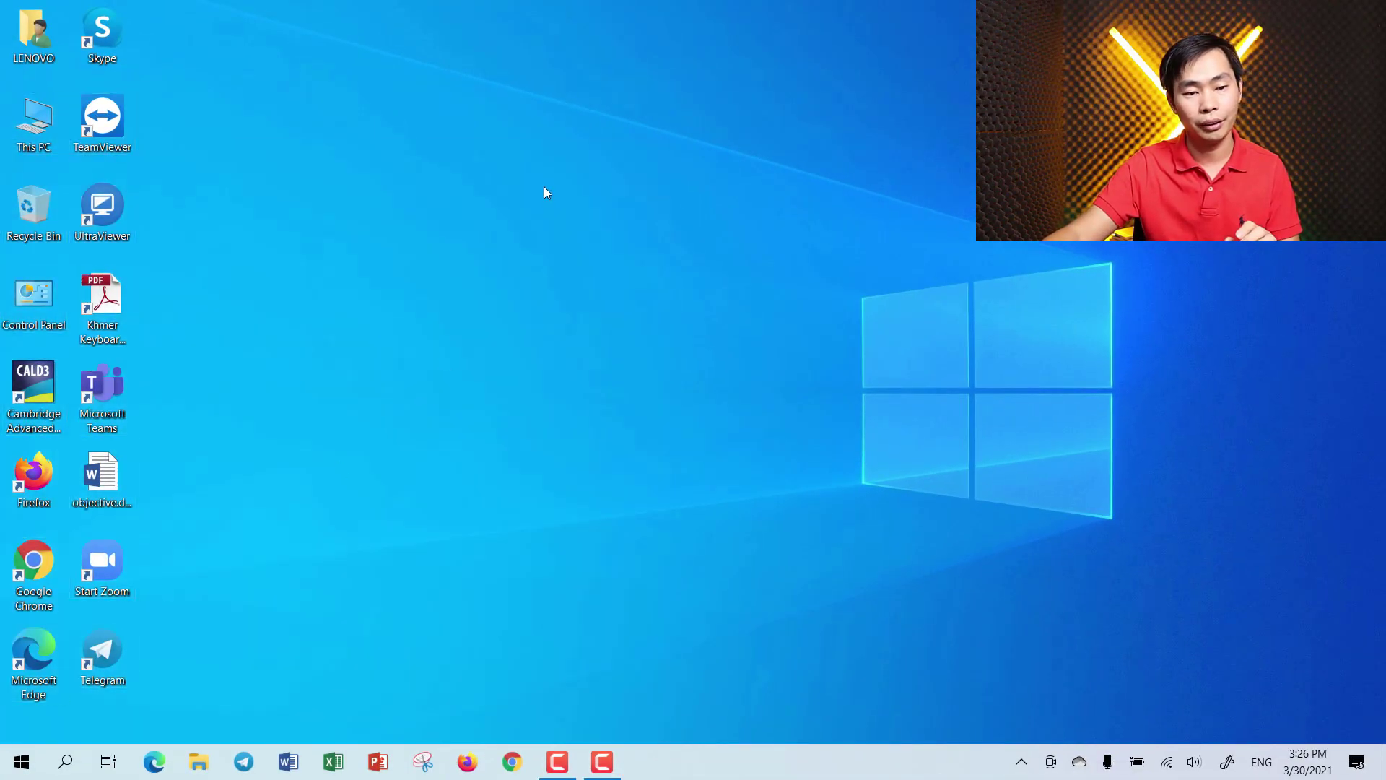
Step: Refresh the desktop and restore the running recorder showing 0:00:19
{"action": "right_click", "coordinate": [544, 188]}
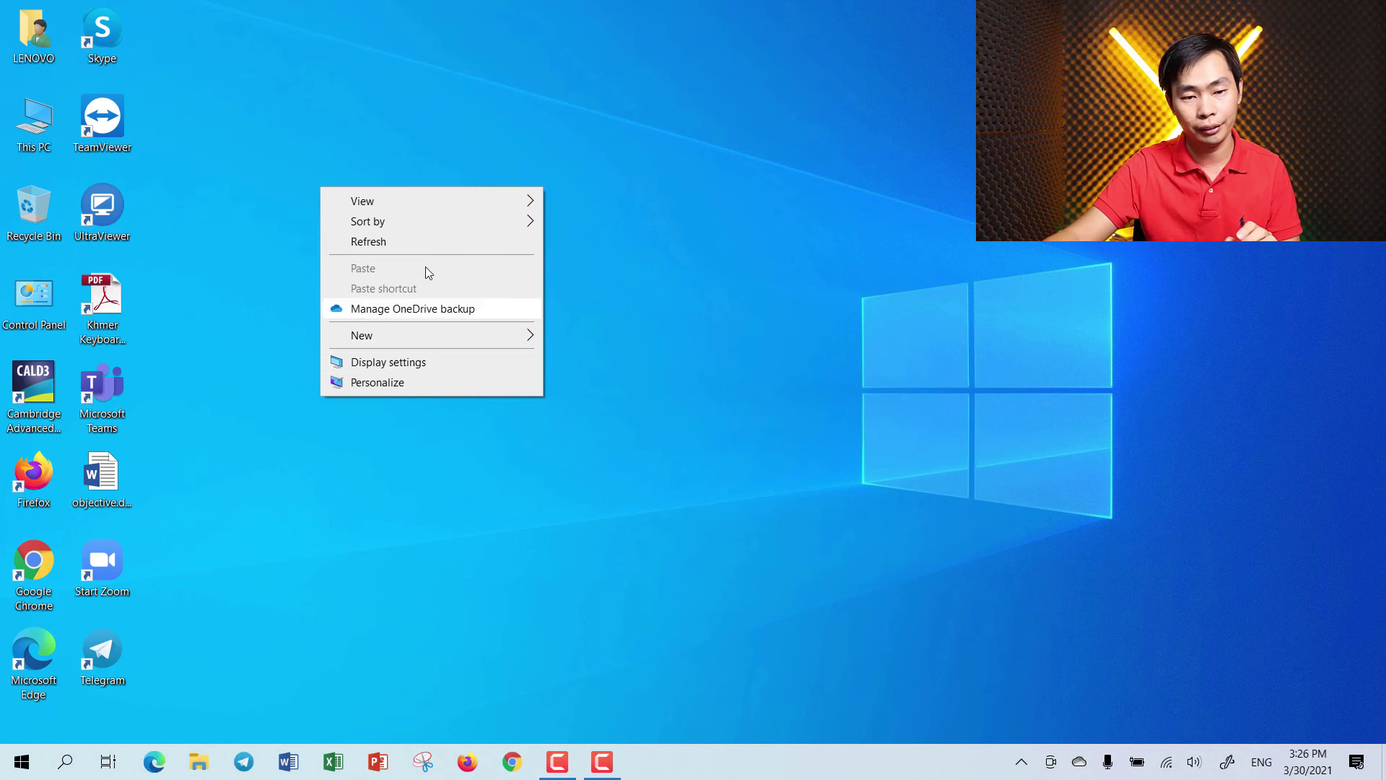
{"action": "left_click", "coordinate": [421, 243]}
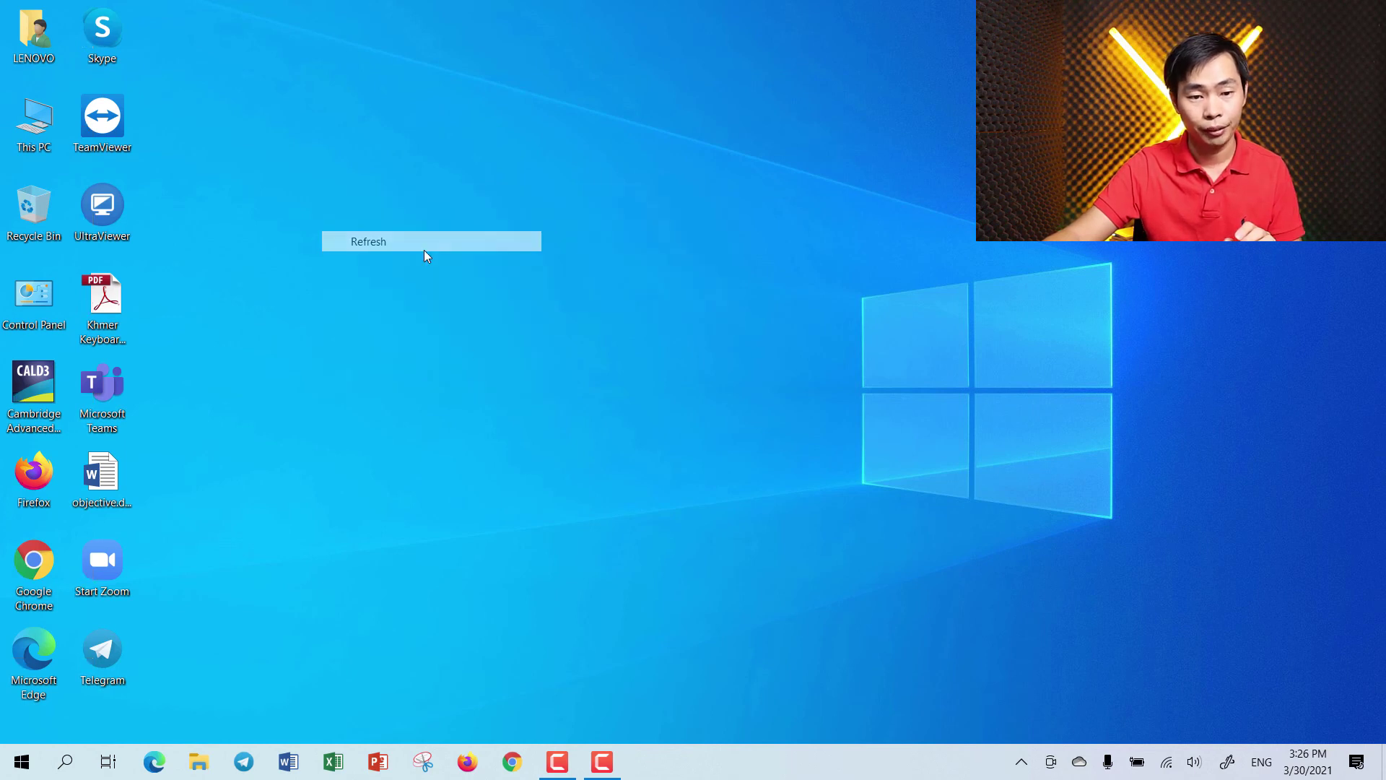
{"action": "left_click", "coordinate": [606, 765]}
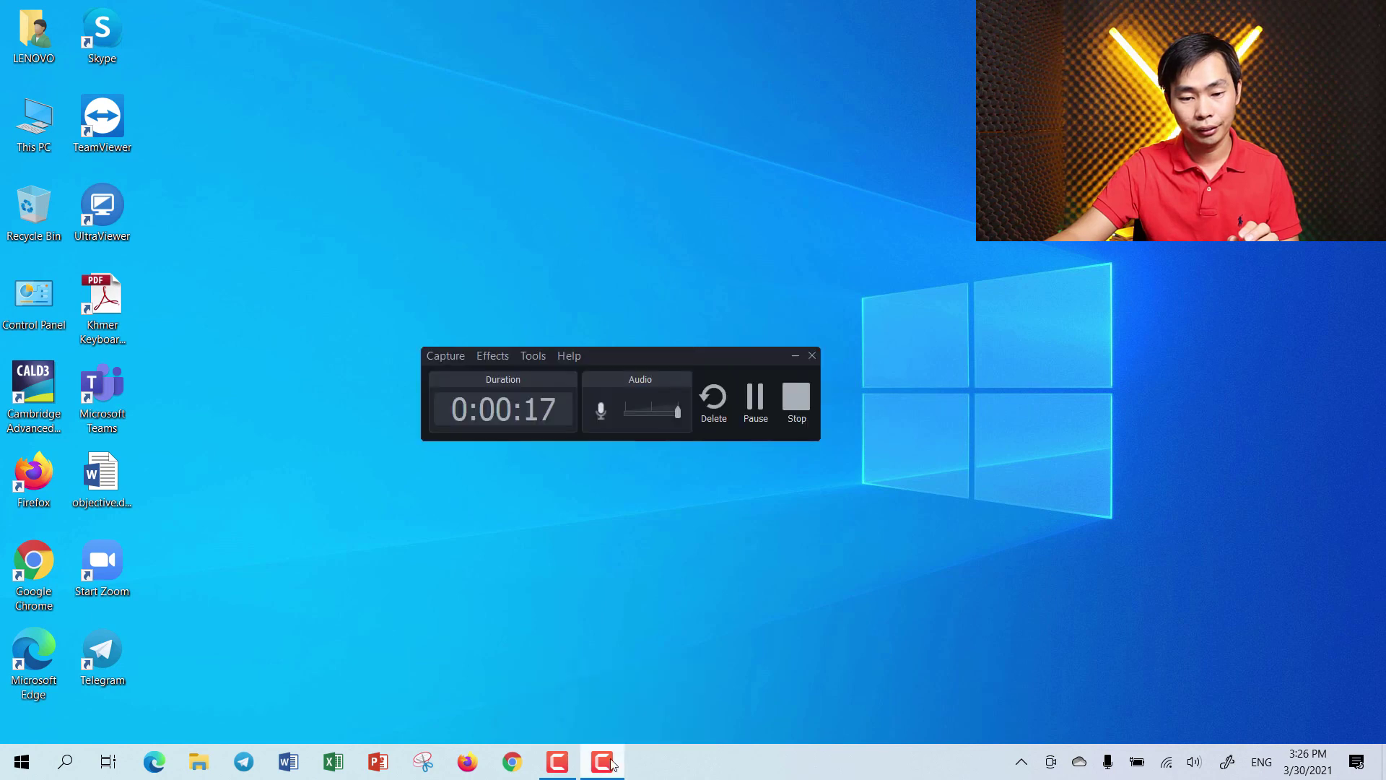
Step: Stop the recording so the 0:19 clip Rec 03-30-21_001 lands on Track 1
{"action": "left_click", "coordinate": [799, 402]}
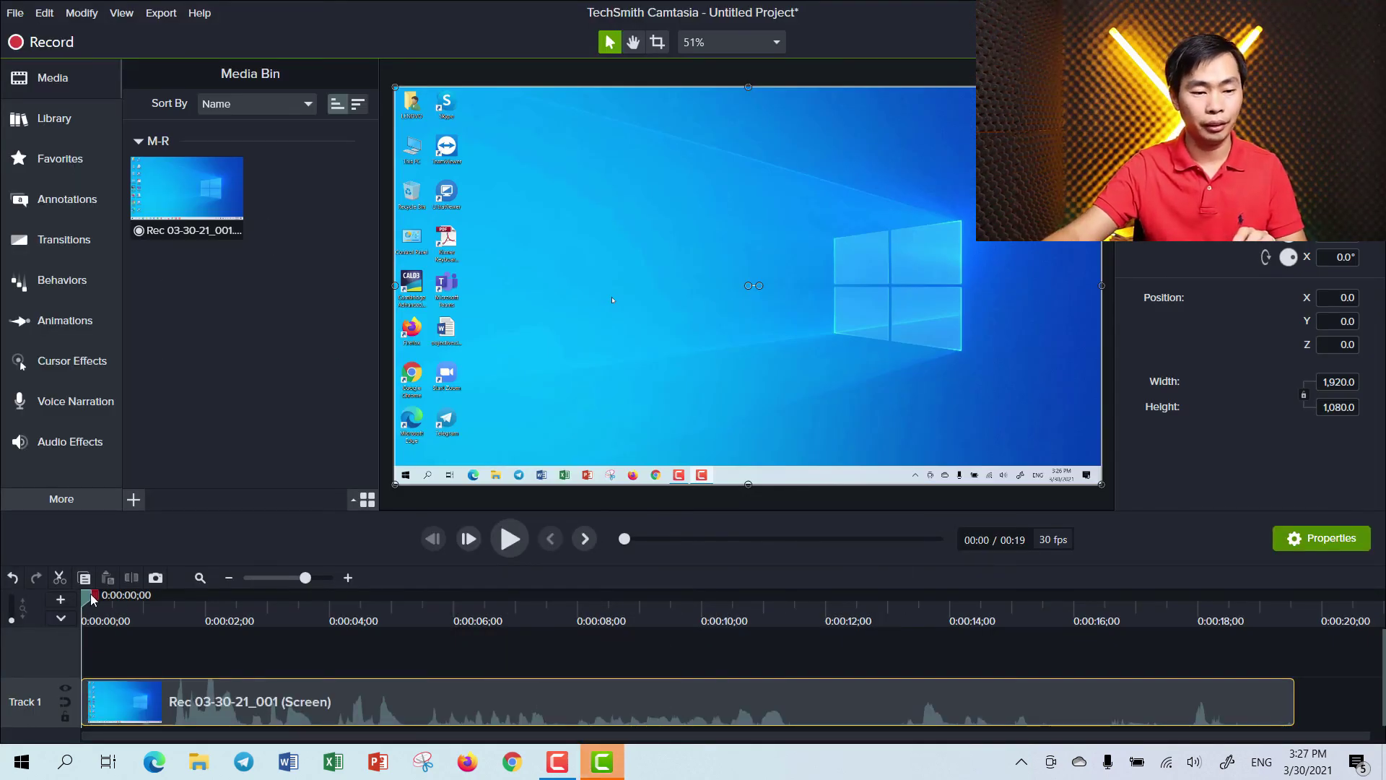
Step: Scrub the playhead through the Rec 03-30-21_001 clip to about 0:17
{"action": "mouse_move", "coordinate": [92, 600]}
{"action": "left_mouse_down"}
{"action": "mouse_move", "coordinate": [832, 577]}
{"action": "mouse_move", "coordinate": [449, 616]}
{"action": "mouse_move", "coordinate": [1139, 637]}
{"action": "mouse_move", "coordinate": [1166, 624]}
{"action": "left_mouse_up"}
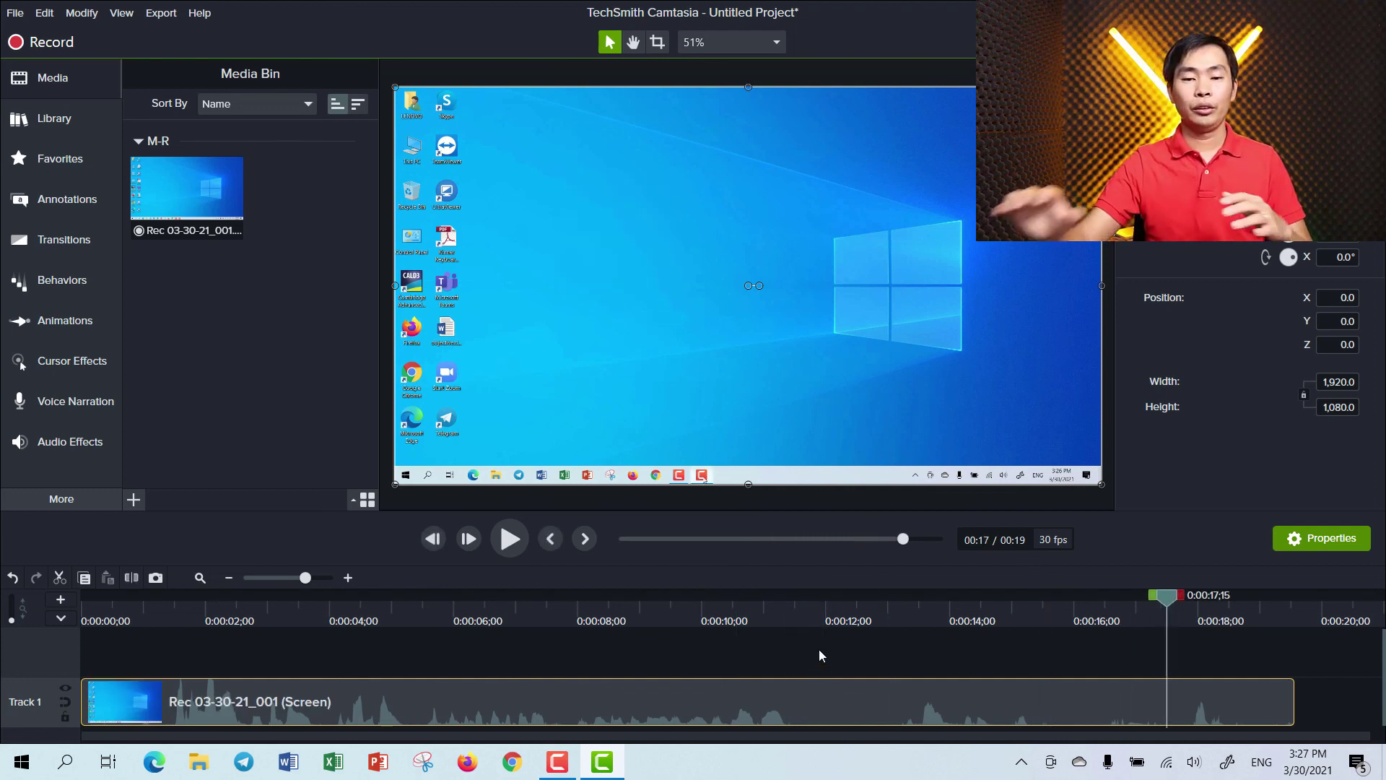